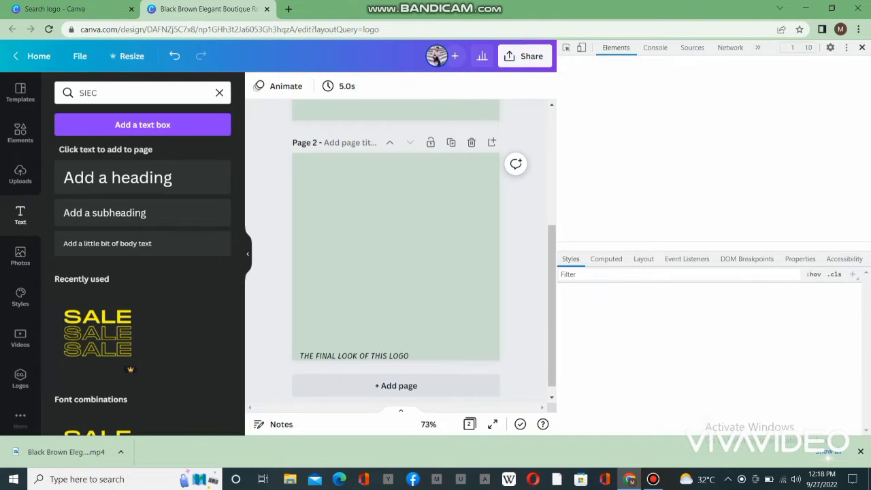
- Close the browser's developer tools and examine the reference SB logo on page 1 and the blank page 2
{"action": "left_click", "coordinate": [862, 47]}
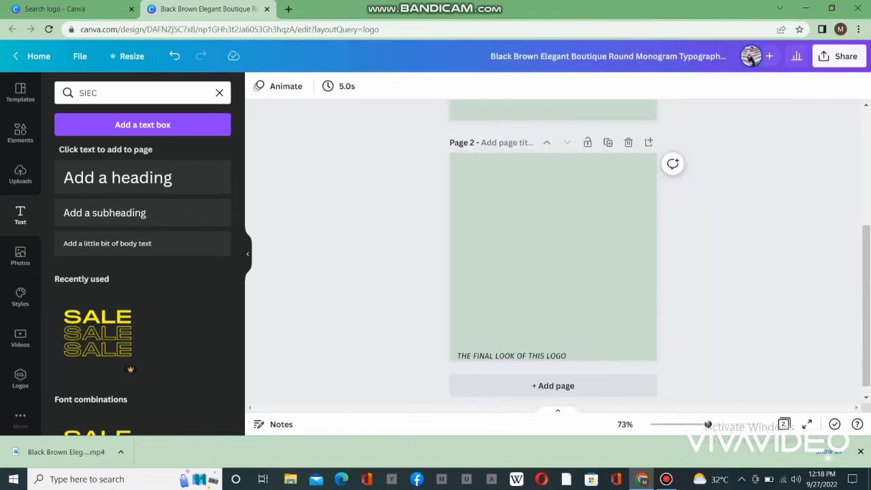
{"action": "left_click_drag", "start_coordinate": [707, 425], "coordinate": [719, 423]}
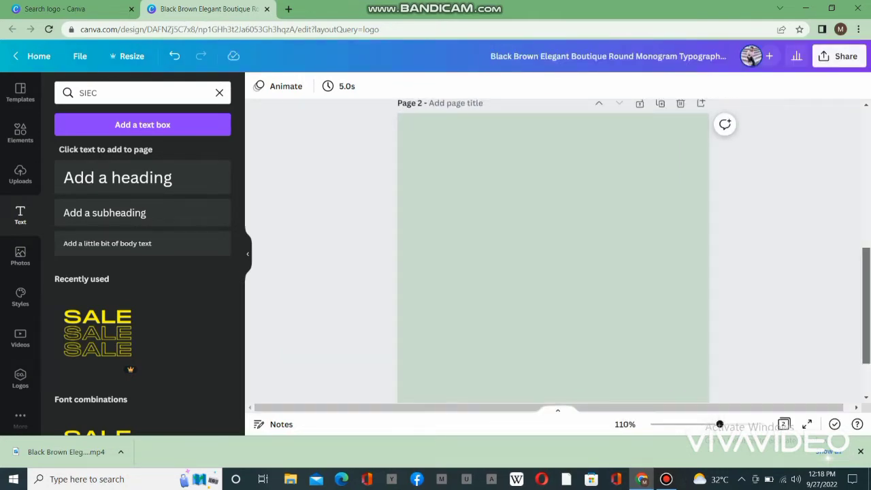
{"action": "scroll", "coordinate": [553, 252], "scroll_direction": "up", "scroll_amount": 1}
{"action": "scroll", "coordinate": [553, 252], "scroll_direction": "down", "scroll_amount": 1}
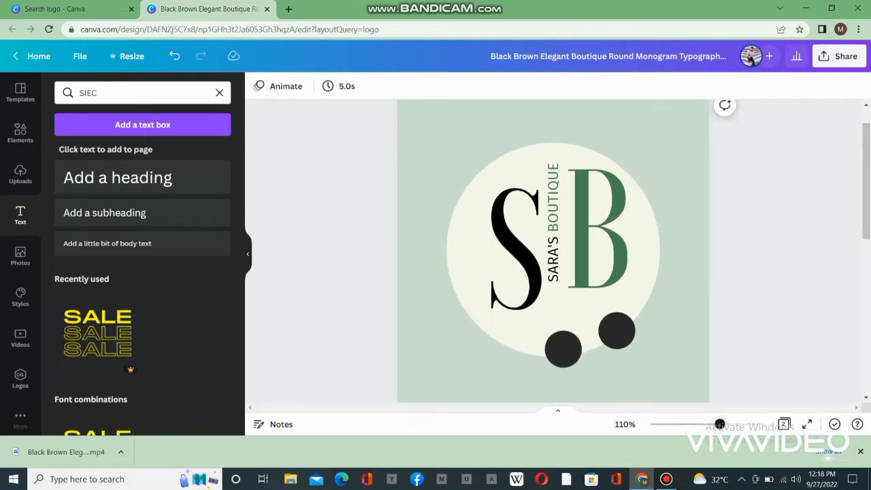
{"action": "left_click_drag", "start_coordinate": [718, 423], "coordinate": [711, 424]}
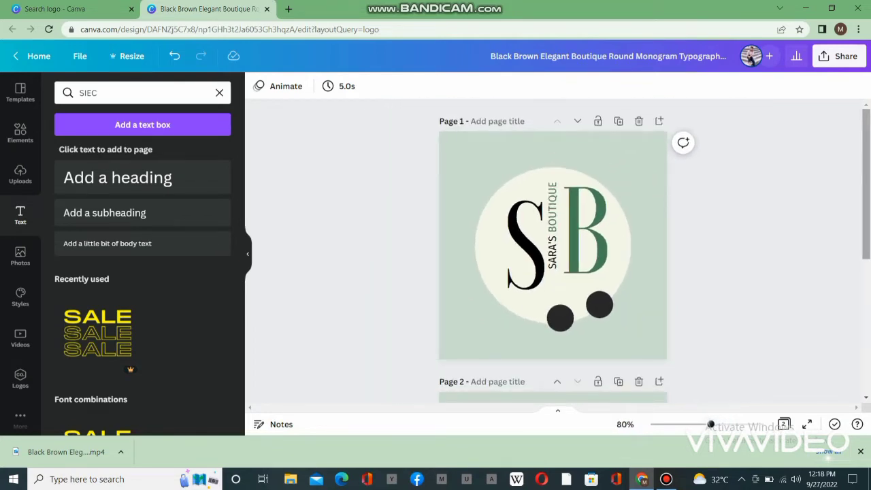
{"action": "scroll", "coordinate": [552, 252], "scroll_direction": "down", "scroll_amount": 2}
{"action": "scroll", "coordinate": [552, 252], "scroll_direction": "down", "scroll_amount": 3}
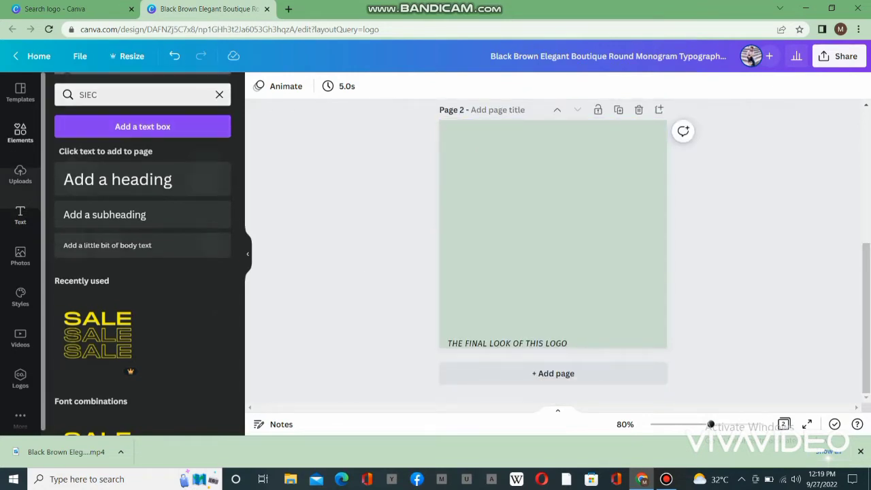
- Add a circle to page 2 and enlarge it to fill most of the page, roughly centred above the caption
{"action": "left_click", "coordinate": [21, 133]}
{"action": "left_click", "coordinate": [76, 185]}
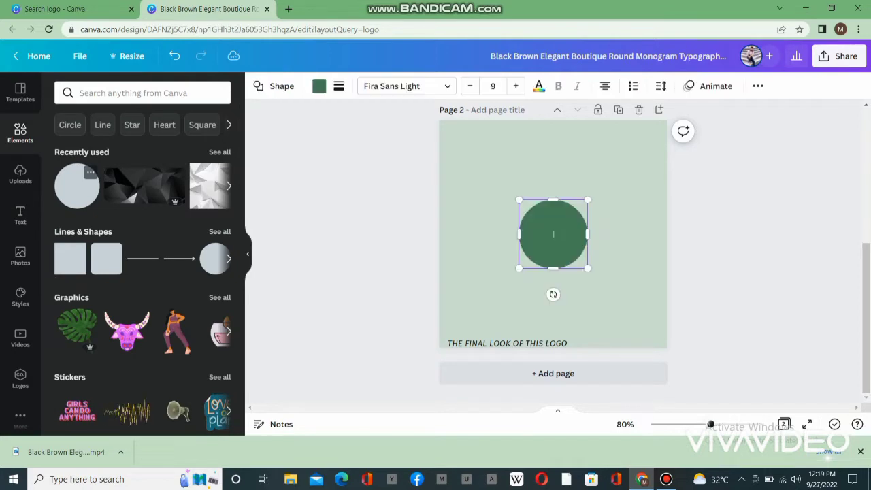
{"action": "left_click_drag", "start_coordinate": [519, 200], "coordinate": [474, 155]}
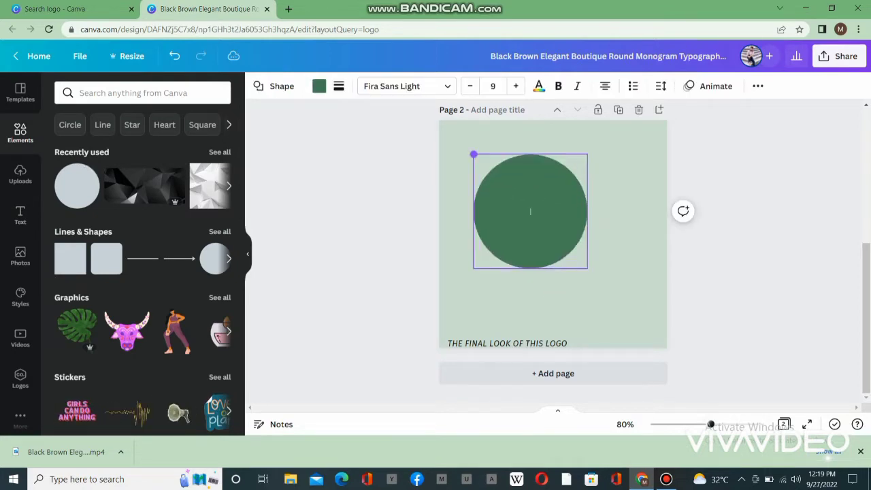
{"action": "left_click_drag", "start_coordinate": [590, 271], "coordinate": [628, 309]}
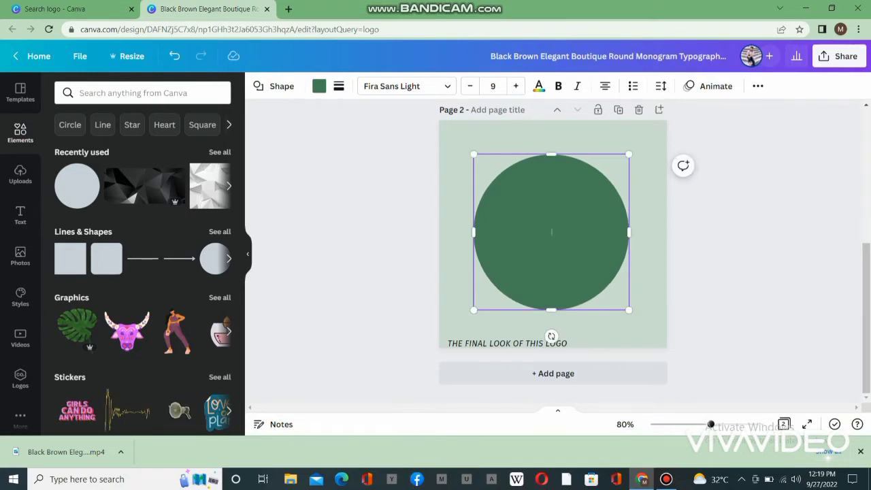
{"action": "left_click", "coordinate": [454, 207]}
- Try a white fill from the document colors on the large circle
{"action": "left_click", "coordinate": [551, 231]}
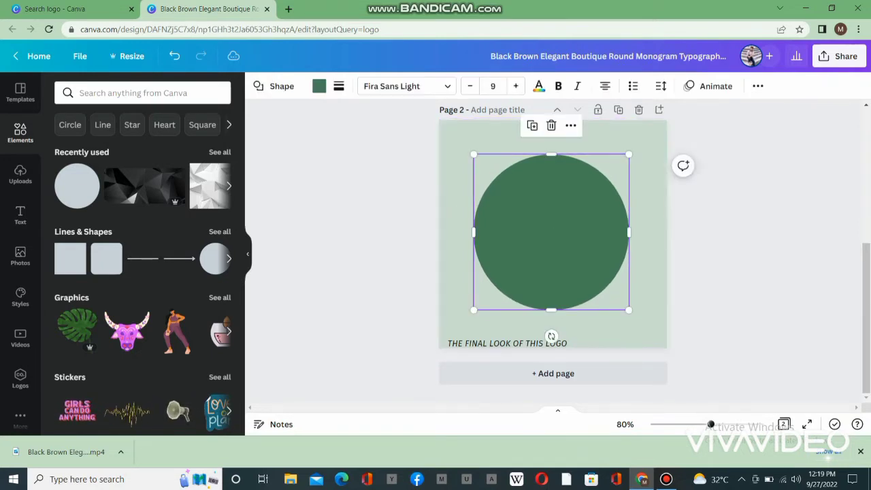
{"action": "left_click", "coordinate": [319, 87]}
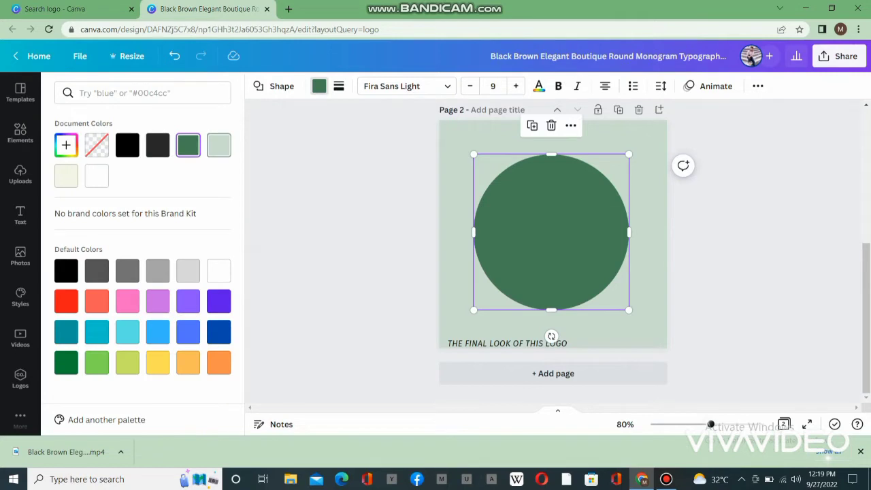
{"action": "left_click", "coordinate": [97, 176]}
{"action": "left_click", "coordinate": [372, 219]}
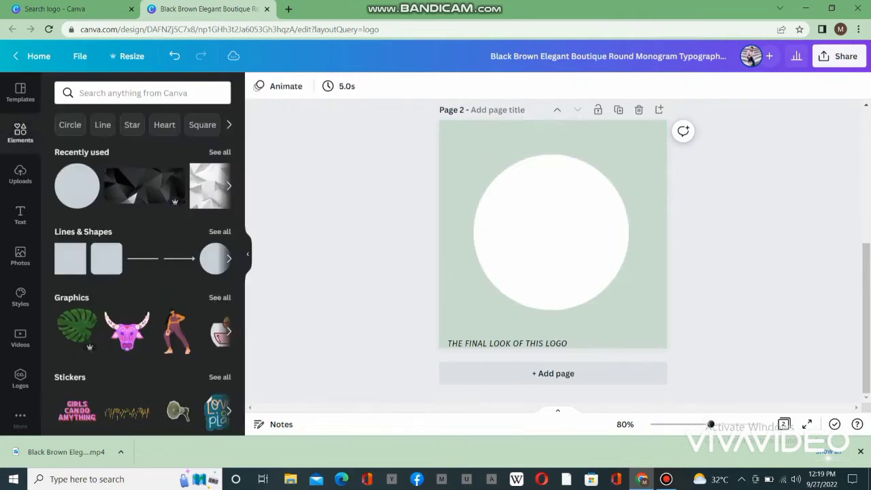
- Fill the large circle on page 2 with the pale cream document color
{"action": "left_click", "coordinate": [550, 231]}
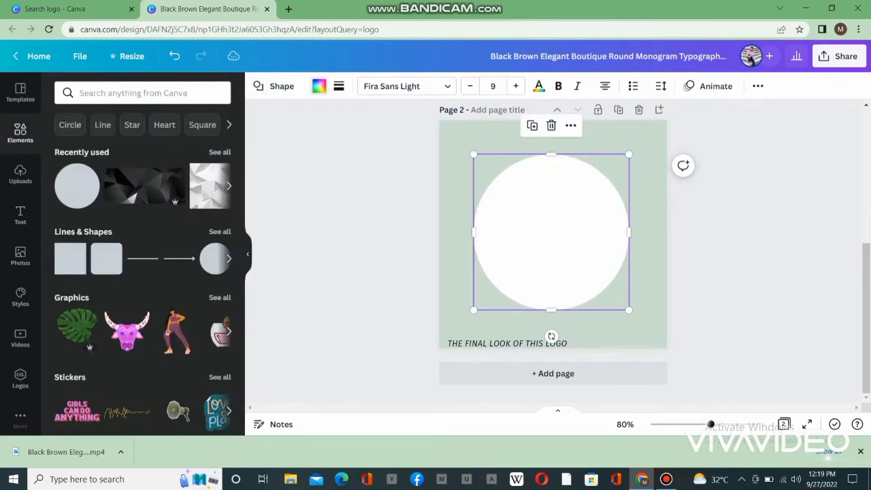
{"action": "left_click", "coordinate": [319, 87]}
{"action": "left_click", "coordinate": [66, 176]}
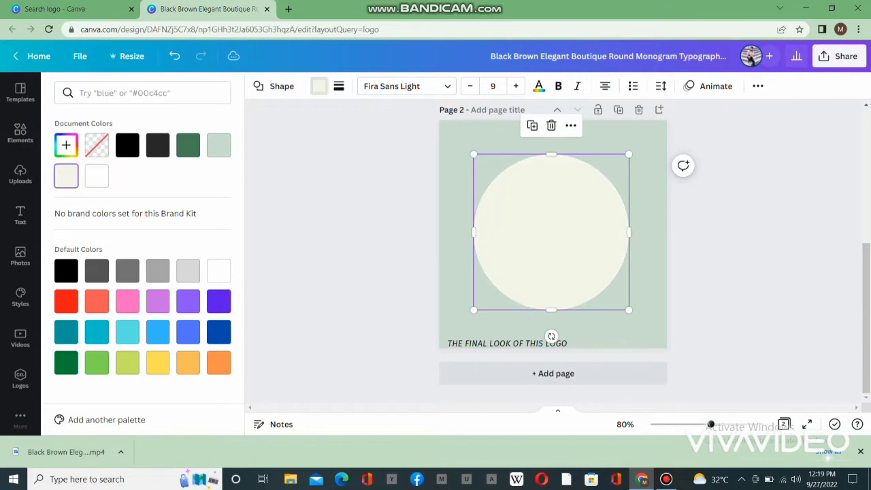
{"action": "left_click", "coordinate": [299, 222]}
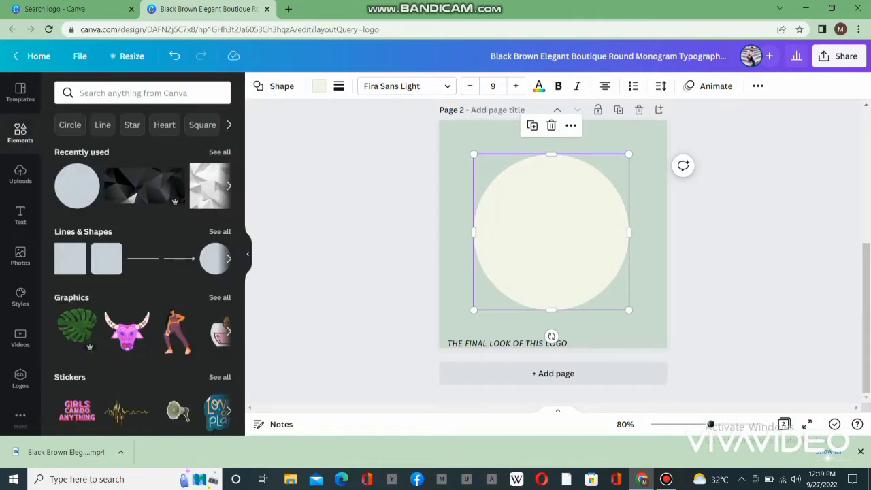
{"action": "left_click", "coordinate": [551, 232]}
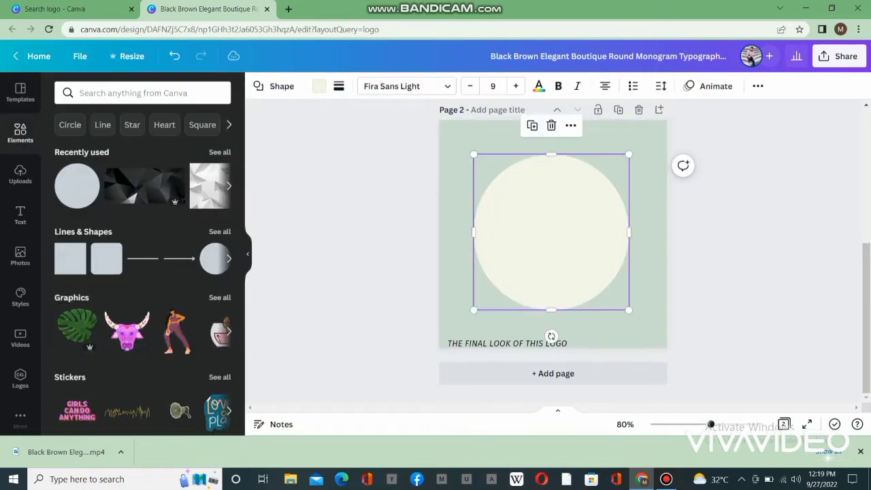
{"action": "left_click", "coordinate": [340, 228]}
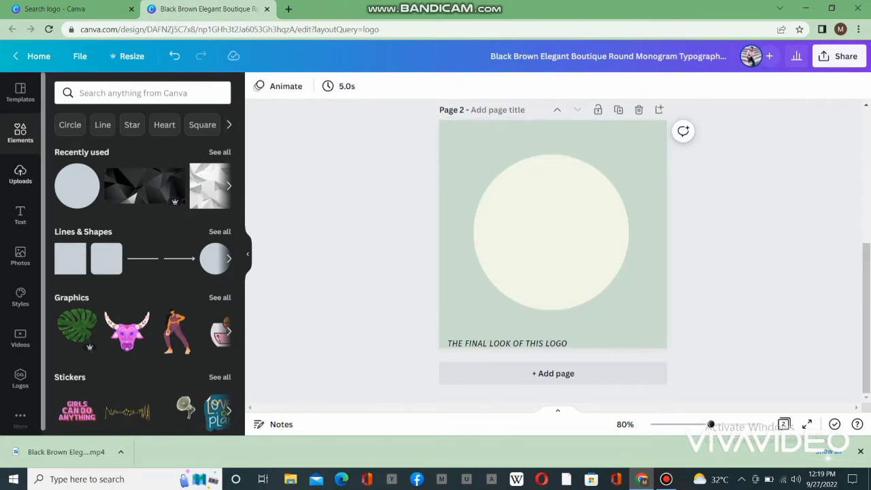
- Add a text box over the circle on page 2 and set its font to Voga
{"action": "left_click", "coordinate": [20, 215]}
{"action": "left_click", "coordinate": [142, 124]}
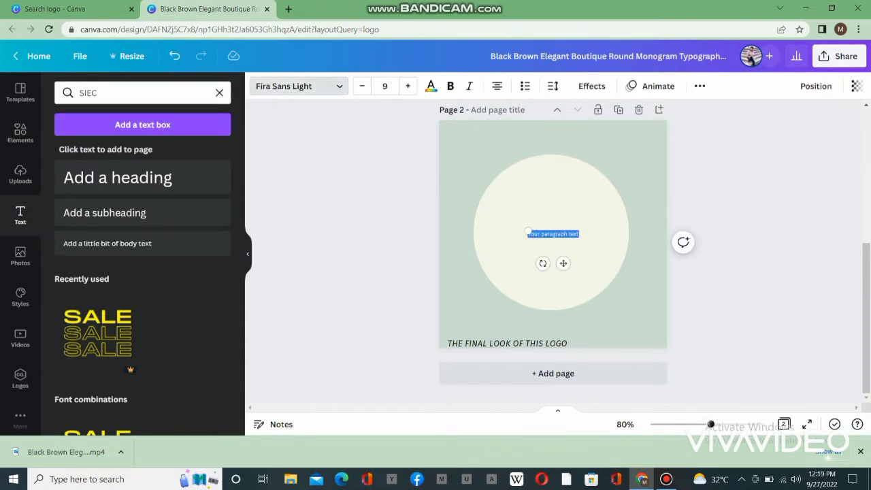
{"action": "left_click", "coordinate": [300, 85]}
{"action": "type", "text": "s"}
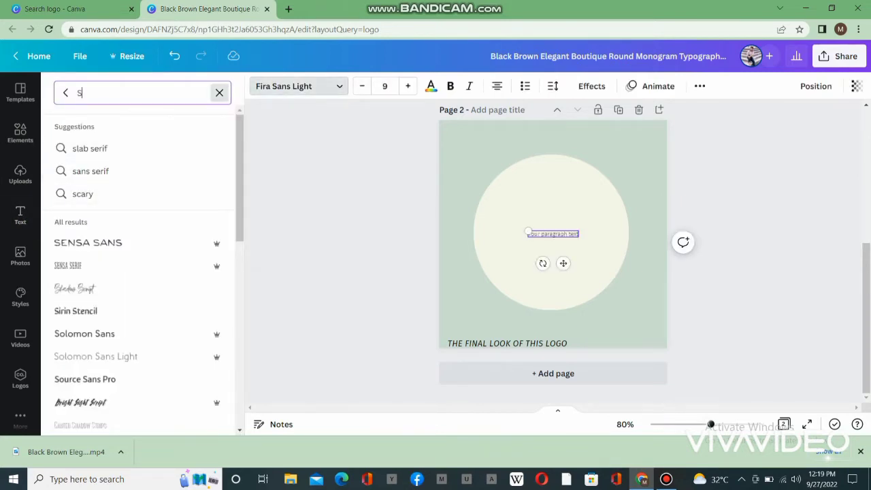
{"action": "left_click", "coordinate": [219, 92]}
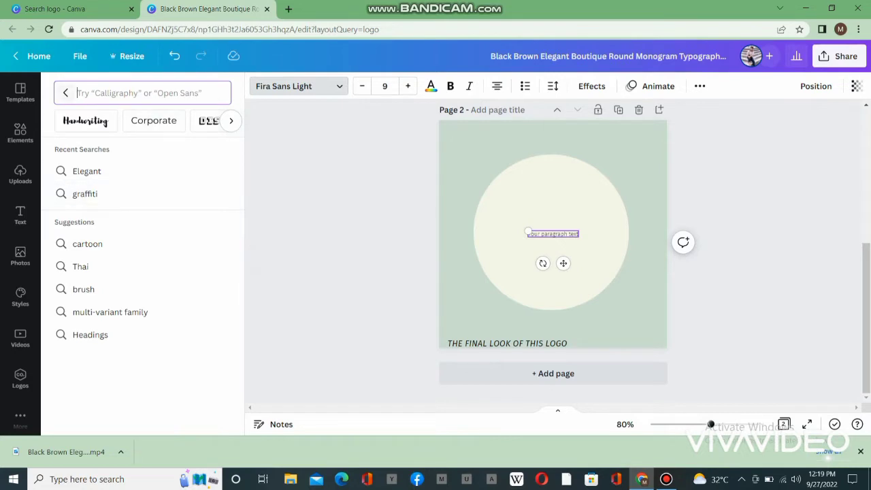
{"action": "left_click", "coordinate": [66, 93]}
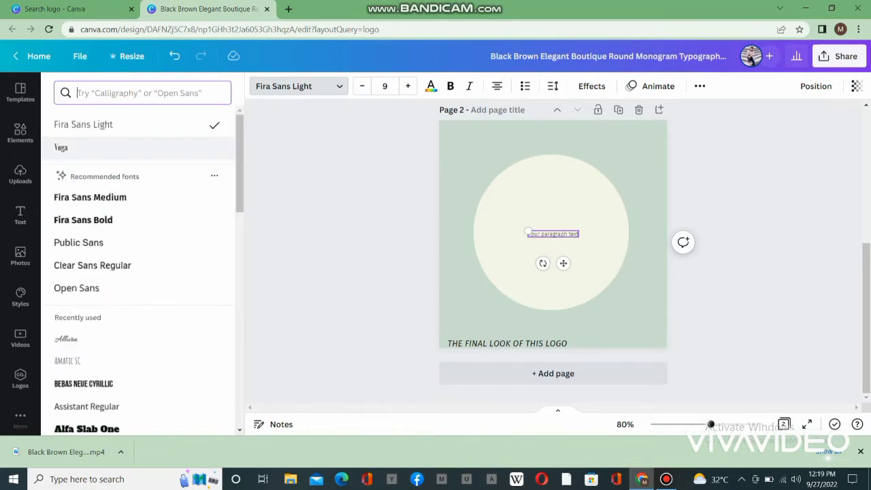
{"action": "left_click", "coordinate": [136, 148]}
- Set the font size of the new text to 203
{"action": "left_click", "coordinate": [408, 87]}
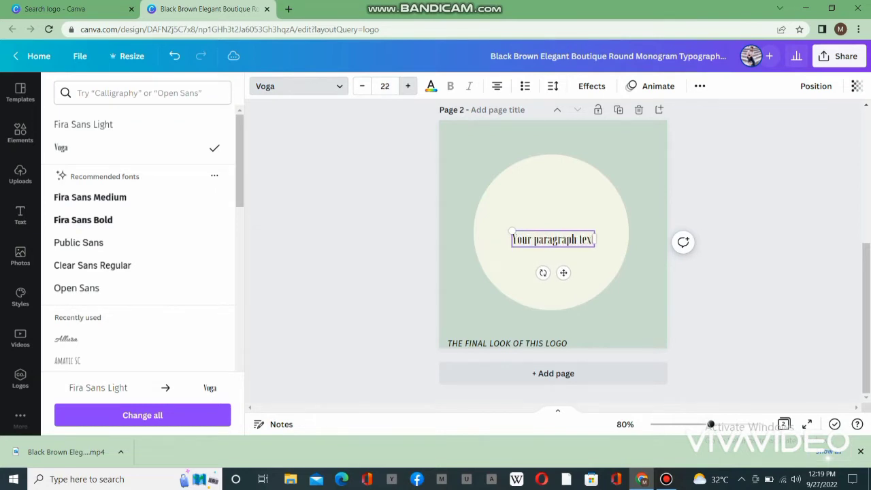
{"action": "left_click", "coordinate": [385, 86]}
{"action": "left_click", "coordinate": [385, 86]}
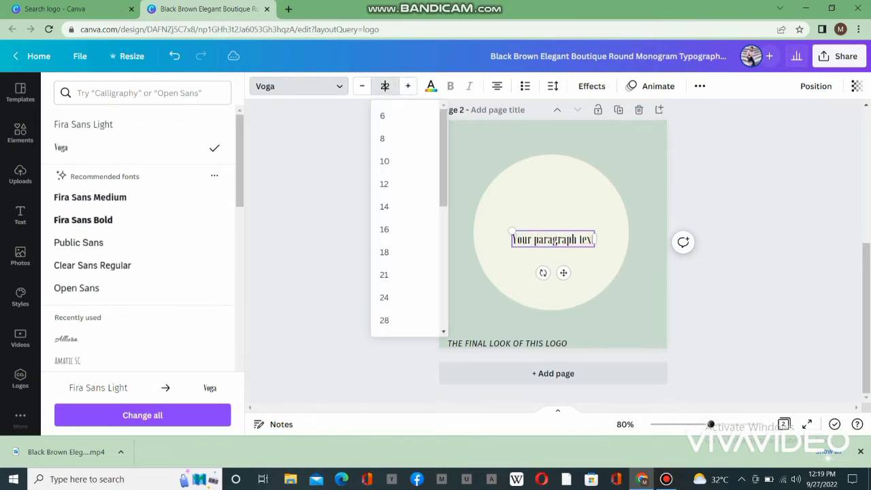
{"action": "left_click", "coordinate": [385, 86]}
{"action": "left_click", "coordinate": [385, 87]}
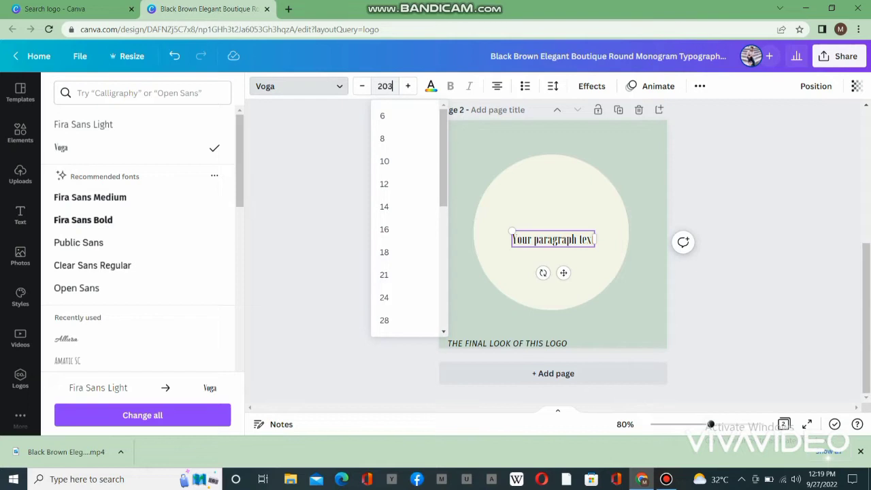
{"action": "key", "text": "Return"}
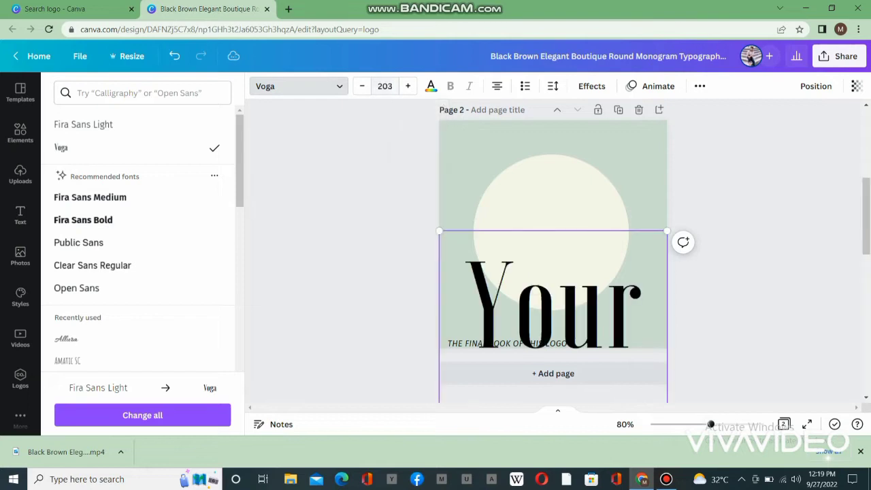
- Replace the placeholder text with the letter S and position it in the left half of the cream circle
{"action": "left_click_drag", "start_coordinate": [467, 306], "coordinate": [636, 398]}
{"action": "key", "text": "BackSpace"}
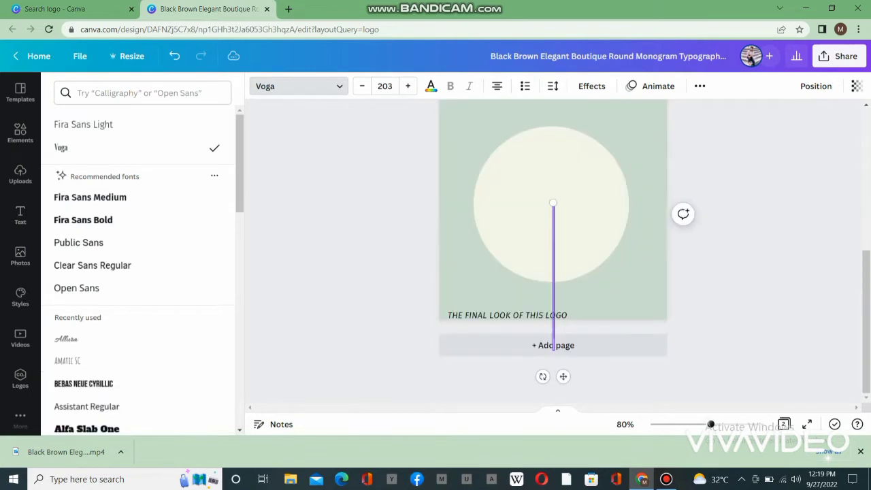
{"action": "type", "text": "S"}
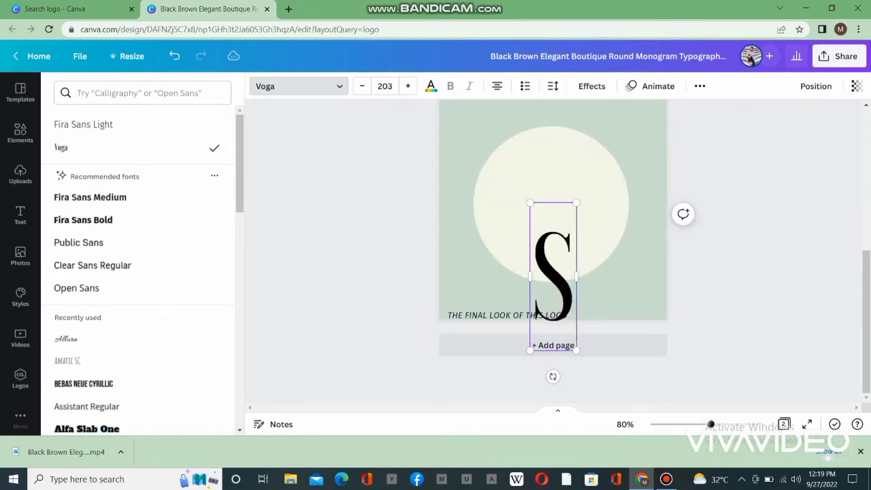
{"action": "key", "text": "Escape"}
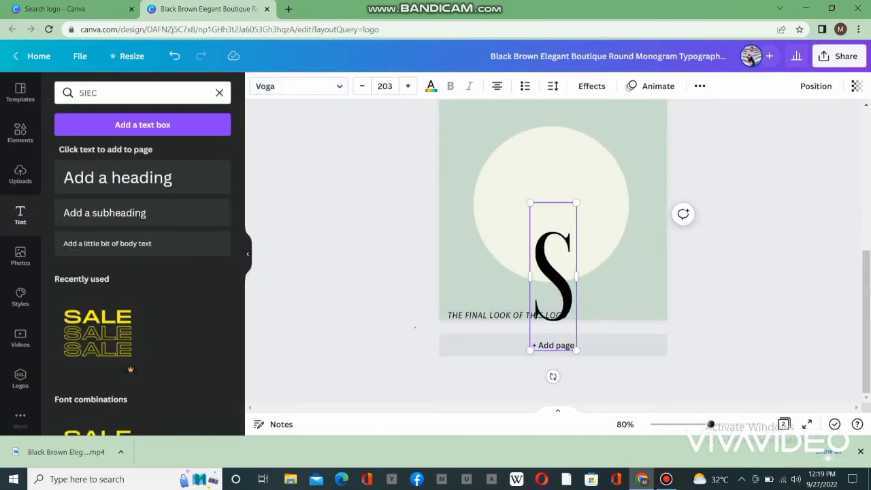
{"action": "left_click", "coordinate": [415, 328]}
{"action": "left_click_drag", "start_coordinate": [552, 293], "coordinate": [514, 231]}
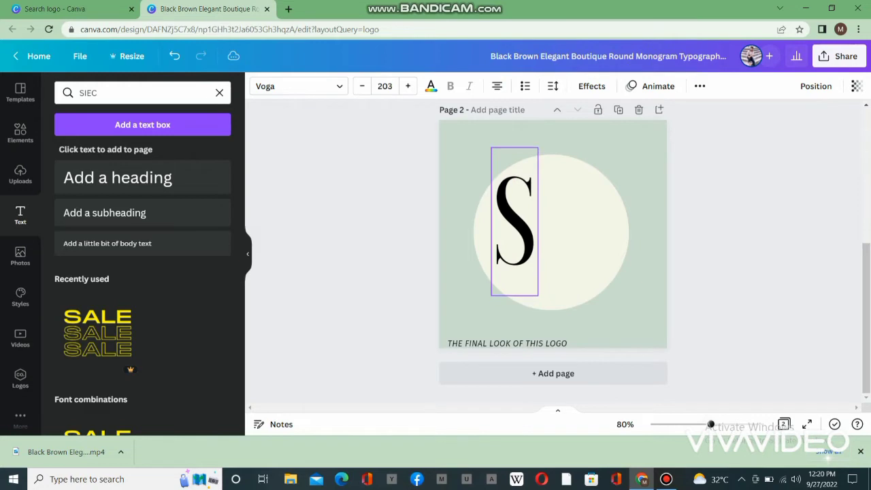
- Place a duplicate of the S in the right half of the circle, slightly lower, and change its letter to B
{"action": "key", "text": "ctrl+d"}
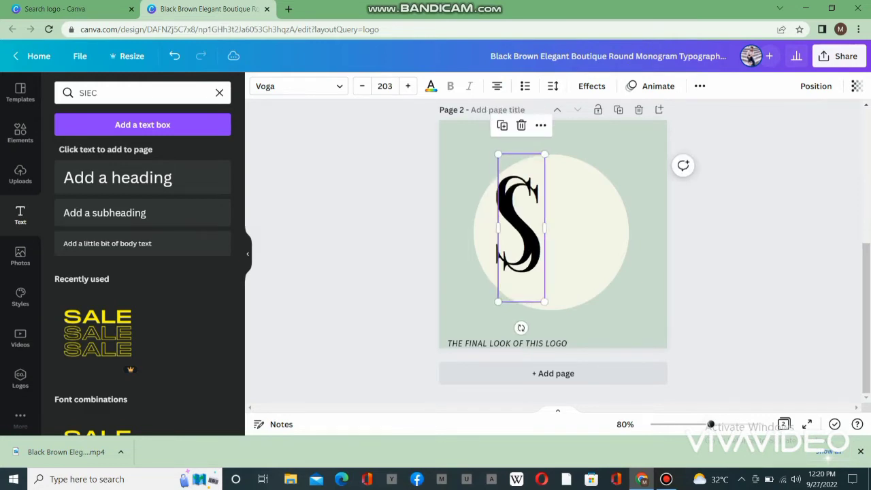
{"action": "left_click_drag", "start_coordinate": [521, 228], "coordinate": [593, 244]}
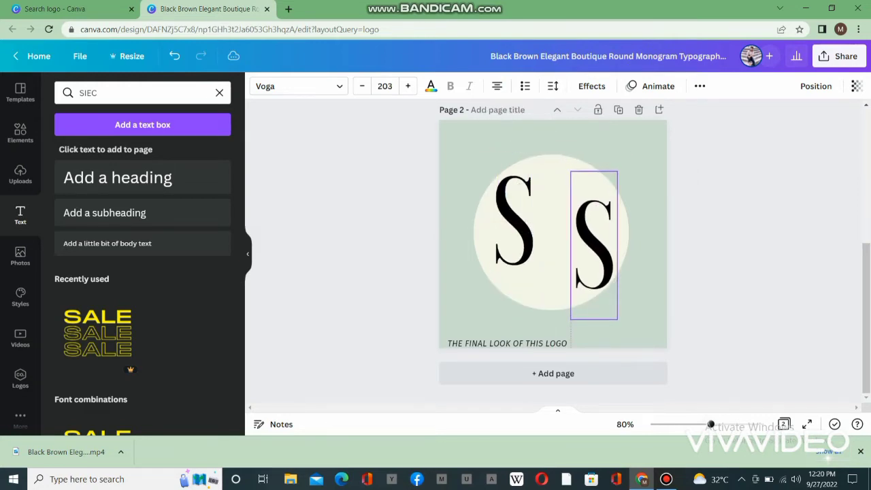
{"action": "double_click", "coordinate": [594, 245]}
{"action": "type", "text": "B"}
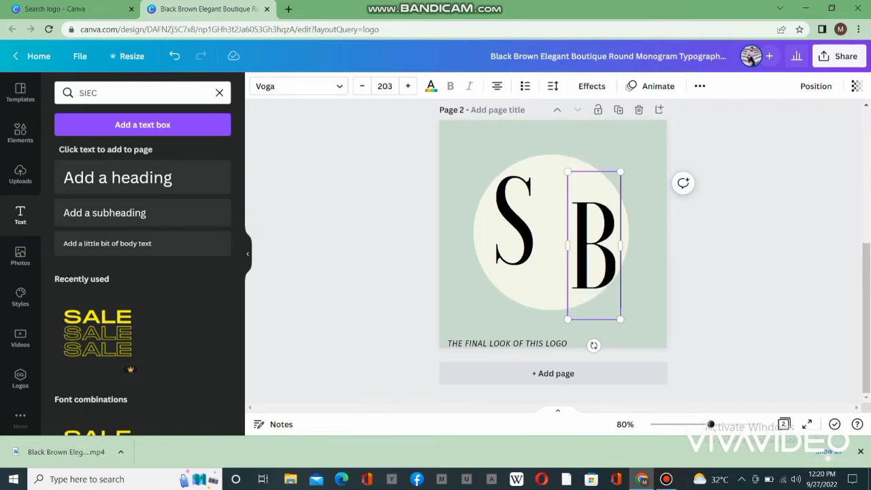
{"action": "left_click", "coordinate": [643, 272]}
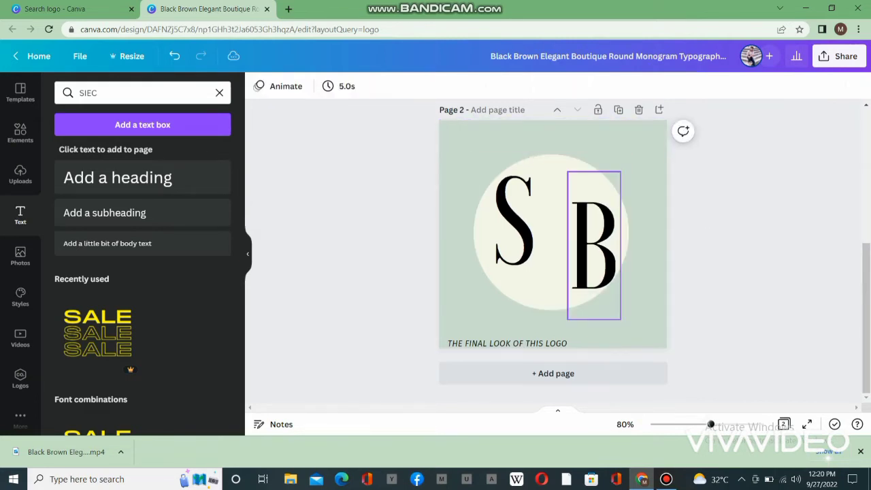
{"action": "left_click_drag", "start_coordinate": [593, 246], "coordinate": [589, 237]}
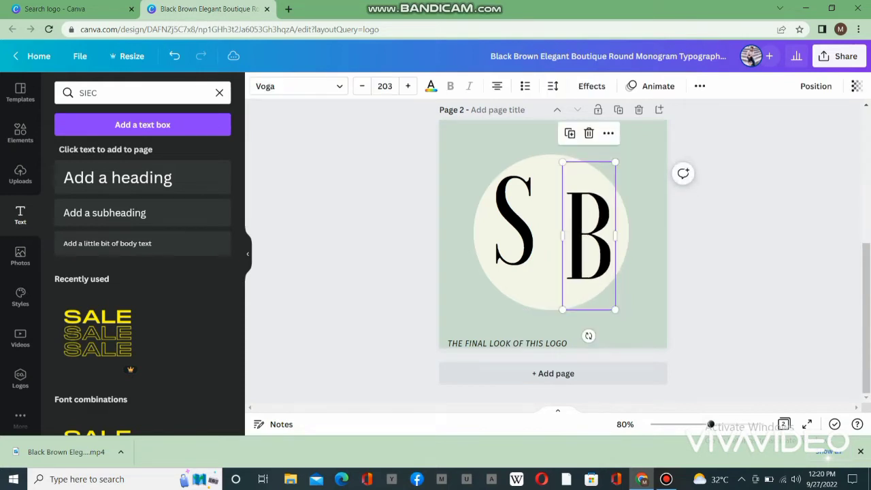
{"action": "left_click", "coordinate": [381, 259]}
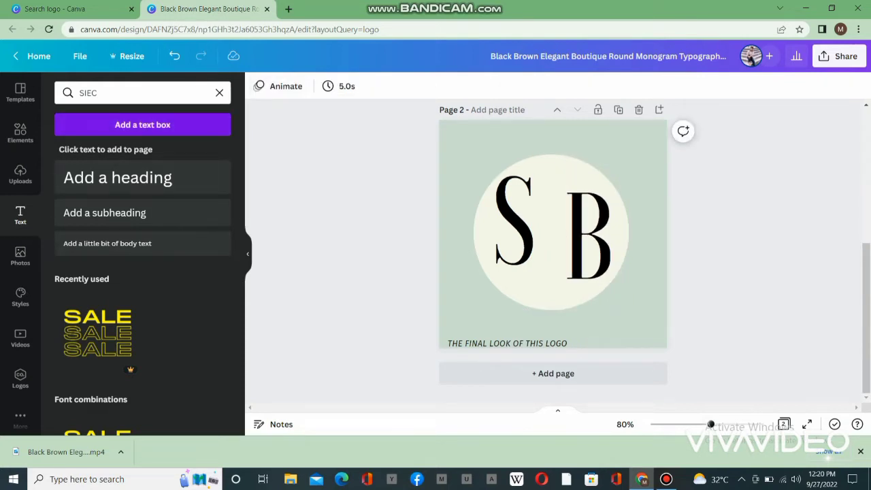
- Add another text box on page 2 and set its font to Fira Sans Medium
{"action": "left_click", "coordinate": [142, 125]}
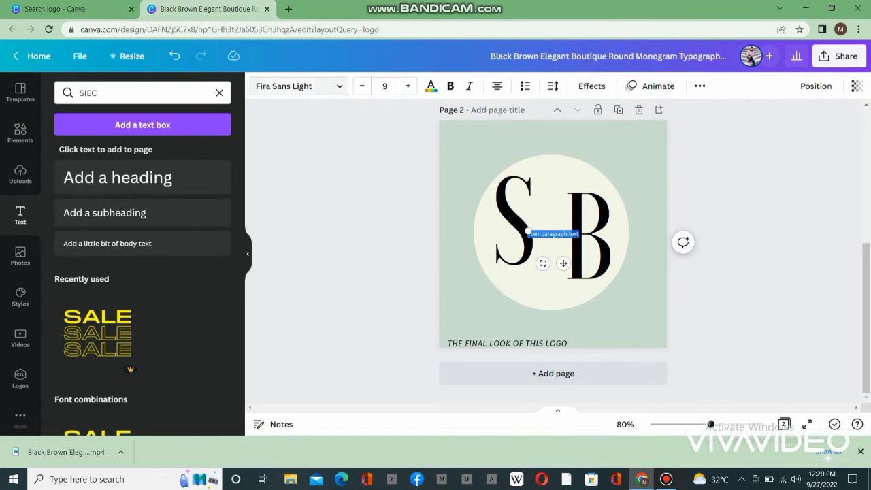
{"action": "left_click", "coordinate": [300, 85]}
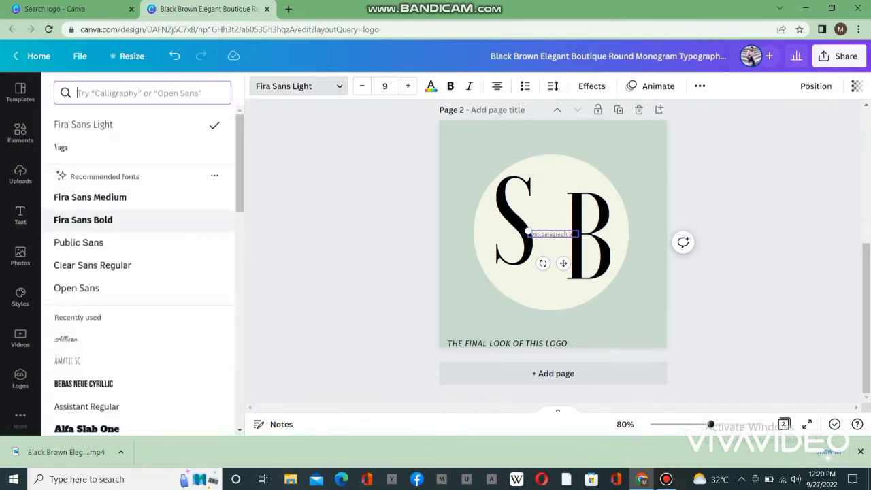
{"action": "left_click", "coordinate": [89, 196]}
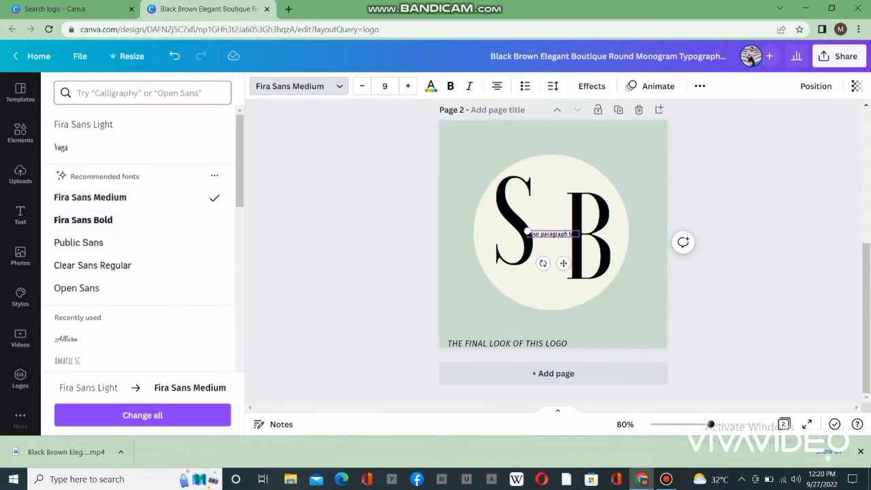
- Replace the new text box's placeholder text with SARA'S BOUTIQUE
{"action": "left_click_drag", "start_coordinate": [528, 234], "coordinate": [579, 234]}
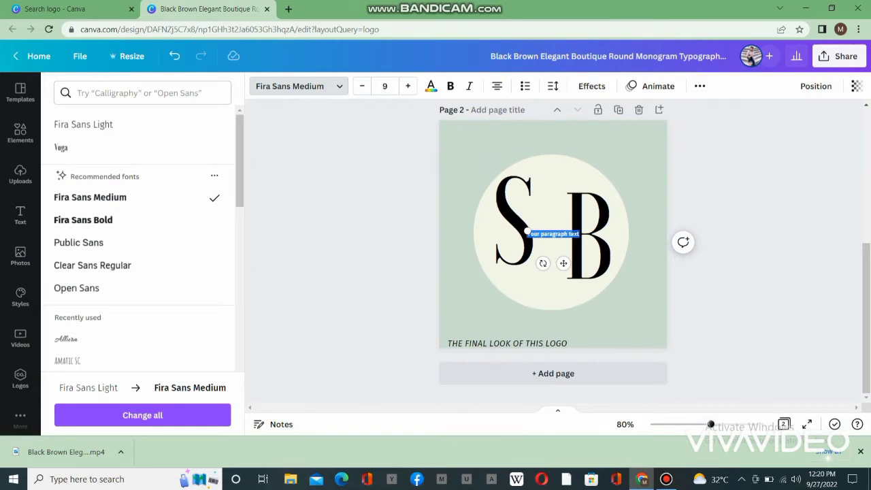
{"action": "key", "text": "BackSpace"}
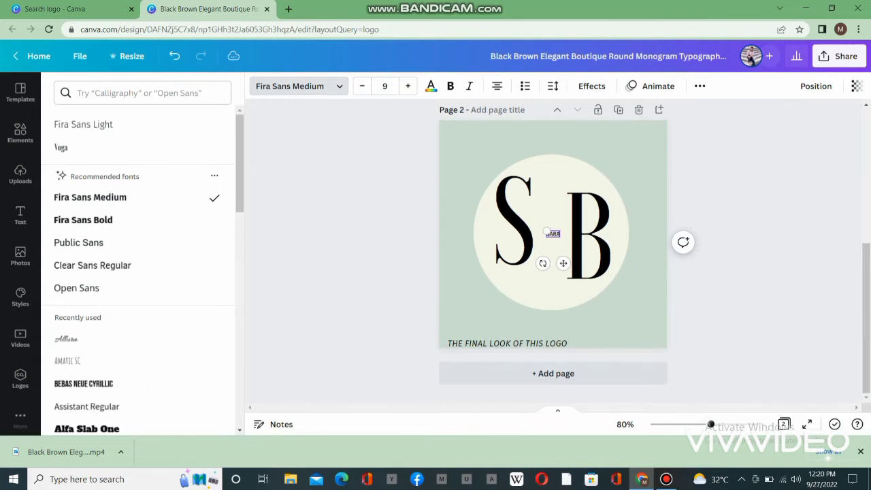
{"action": "type", "text": "SARA'S BOUTIQU"}
{"action": "key", "text": "Escape"}
{"action": "left_click", "coordinate": [513, 225]}
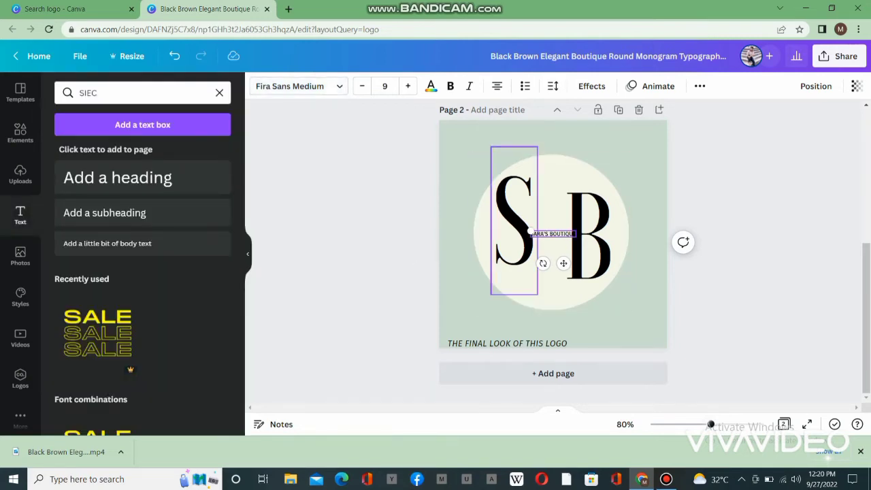
{"action": "left_click", "coordinate": [498, 321]}
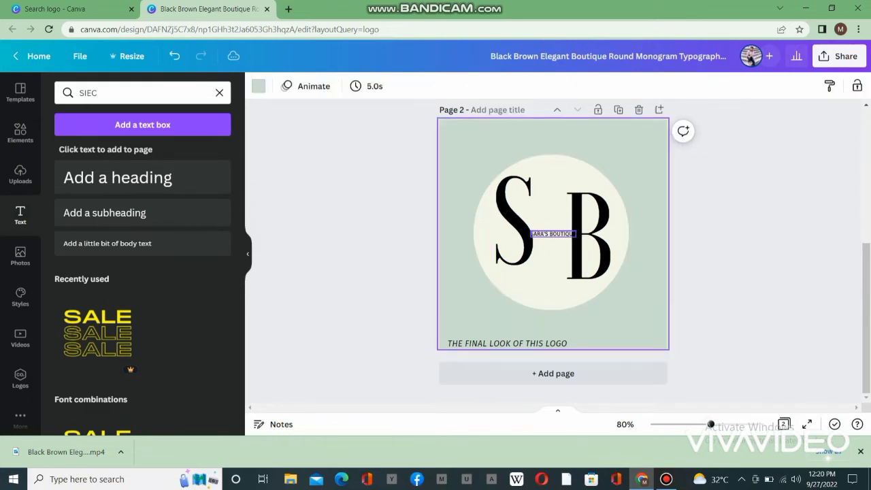
- Increase the SARA'S BOUTIQUE text to font size 17
{"action": "left_click", "coordinate": [552, 233]}
{"action": "left_click", "coordinate": [407, 86]}
{"action": "left_click", "coordinate": [407, 86]}
{"action": "left_click", "coordinate": [407, 86]}
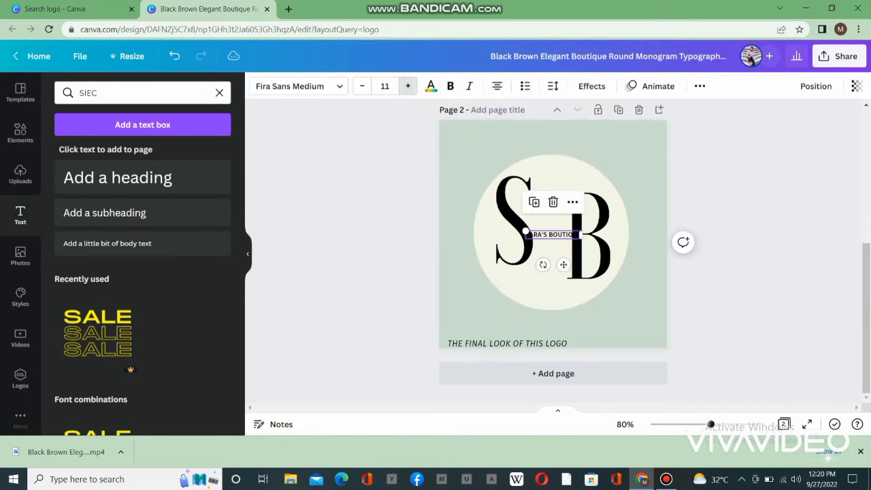
{"action": "left_click", "coordinate": [407, 86]}
{"action": "left_click", "coordinate": [407, 86]}
{"action": "left_click", "coordinate": [407, 86]}
{"action": "left_click", "coordinate": [407, 86]}
{"action": "left_click", "coordinate": [408, 86]}
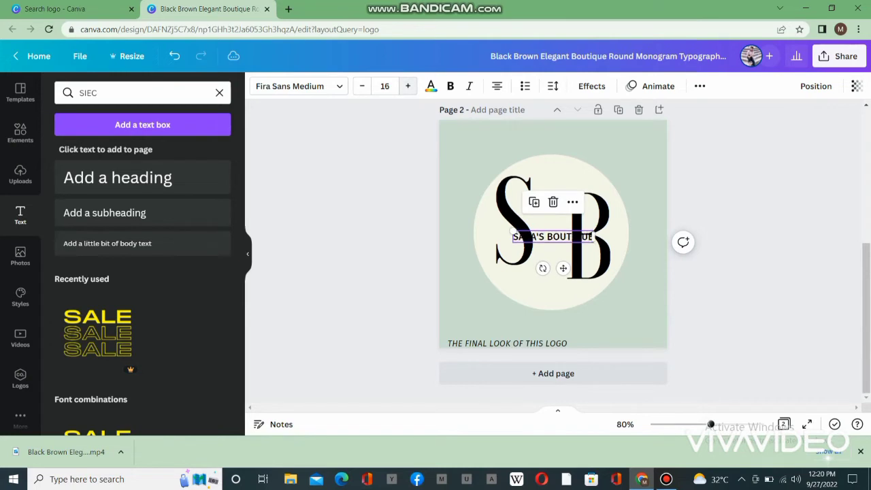
{"action": "left_click", "coordinate": [408, 85]}
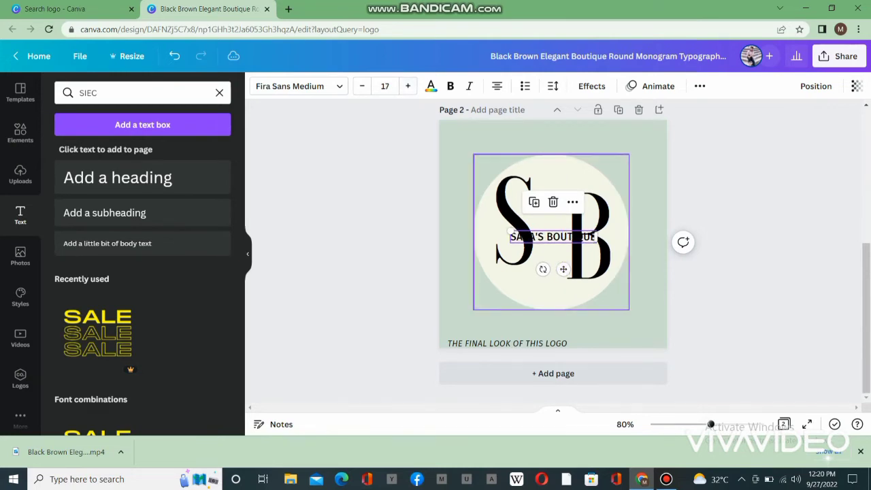
- Stand the SARA'S BOUTIQUE text upright at -90° between the S and B, and color the word BOUTIQUE dark green
{"action": "left_click_drag", "start_coordinate": [543, 269], "coordinate": [633, 265]}
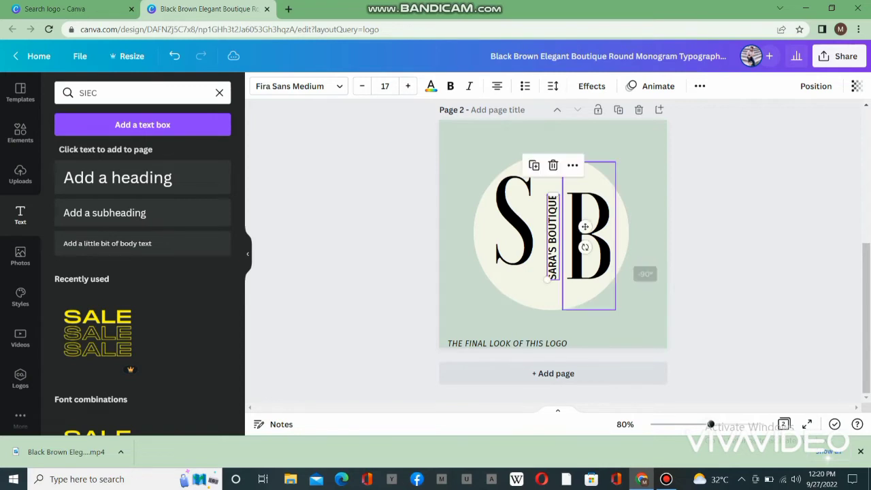
{"action": "left_click_drag", "start_coordinate": [552, 237], "coordinate": [550, 214]}
{"action": "left_click", "coordinate": [550, 222]}
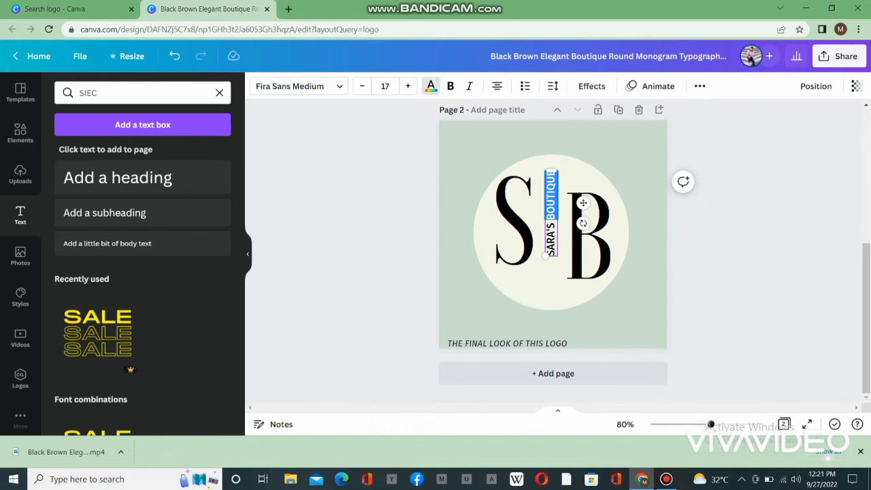
{"action": "left_click", "coordinate": [430, 86]}
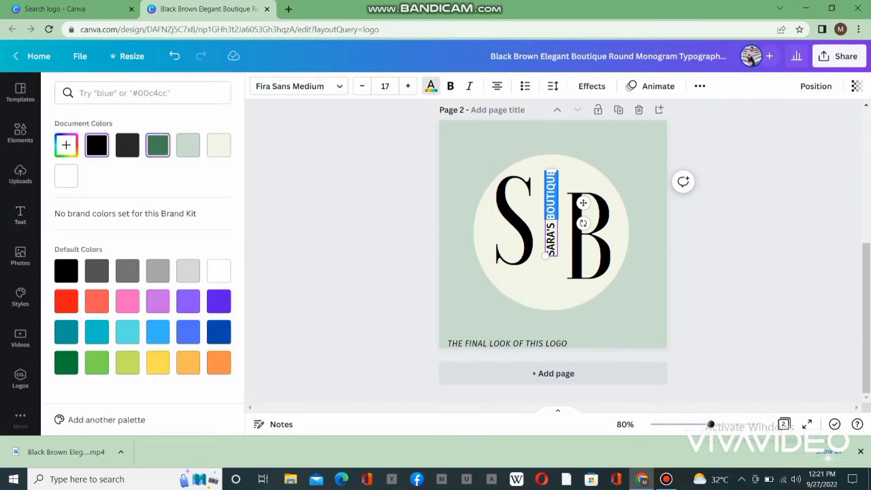
{"action": "left_click", "coordinate": [394, 224]}
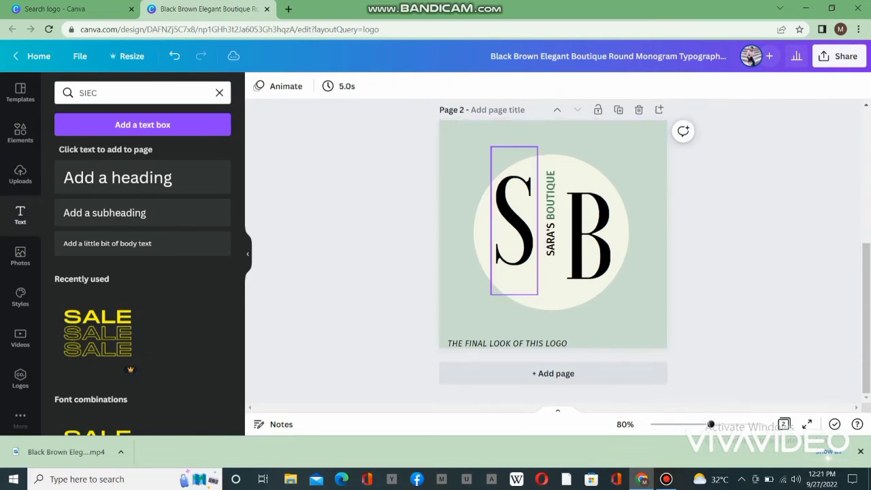
- Move the B slightly closer to the vertical text and recolor it dark green
{"action": "left_click_drag", "start_coordinate": [588, 236], "coordinate": [583, 235]}
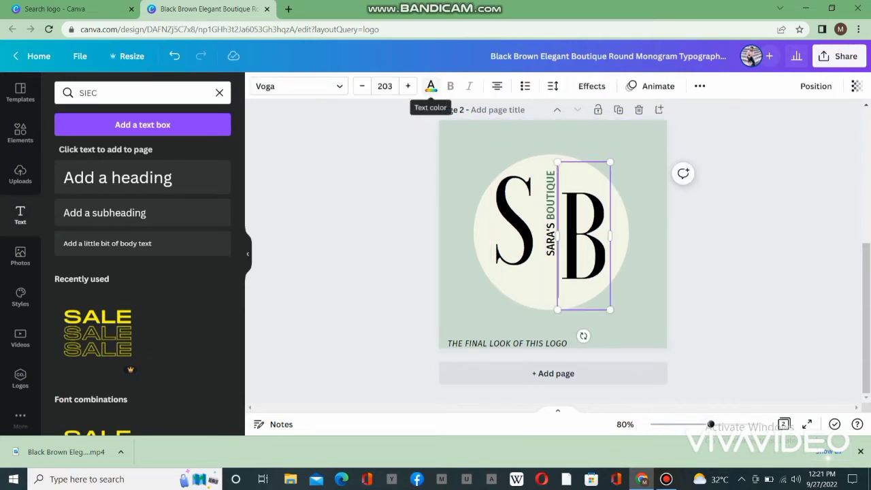
{"action": "left_click", "coordinate": [431, 86]}
{"action": "left_click", "coordinate": [157, 145]}
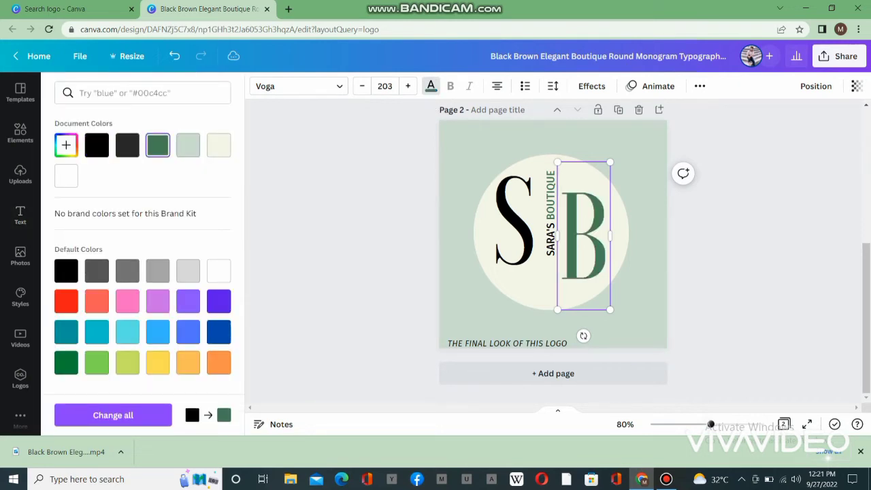
{"action": "key", "text": "Escape"}
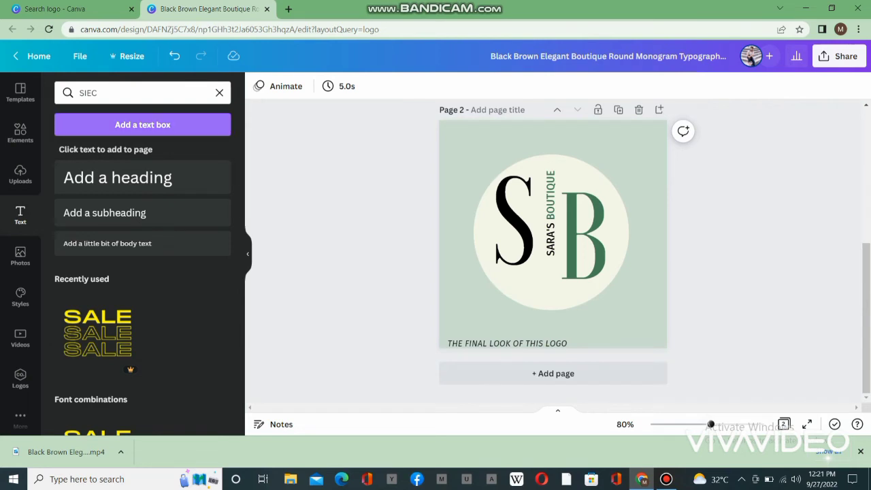
- Add a circle shape to page 2 and shrink it to a small dot
{"action": "left_click", "coordinate": [20, 173]}
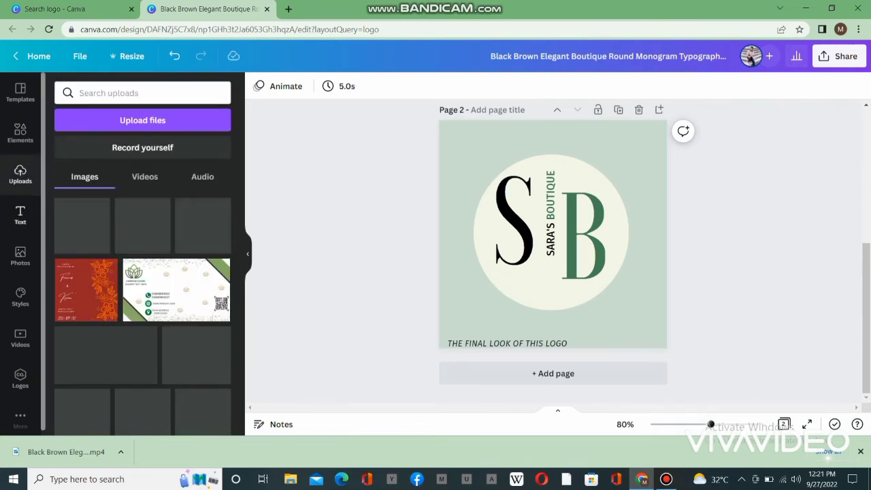
{"action": "left_click", "coordinate": [20, 214]}
{"action": "left_click", "coordinate": [21, 133]}
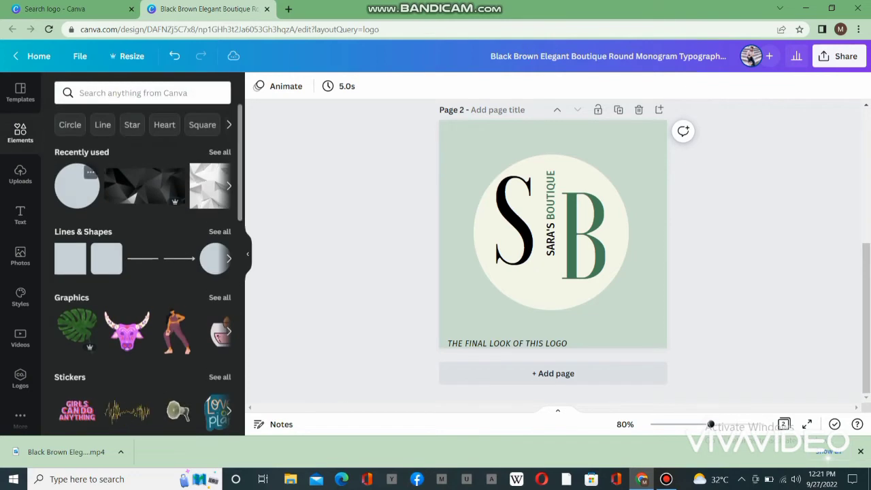
{"action": "left_click", "coordinate": [77, 186]}
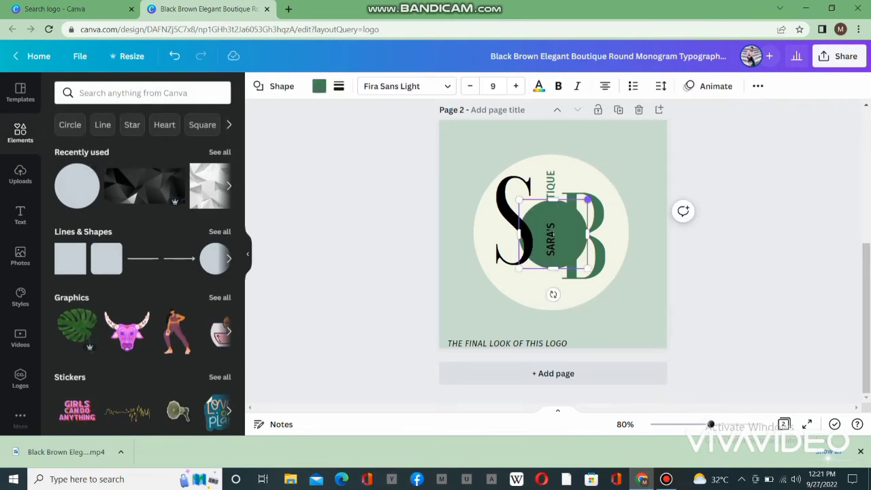
{"action": "left_click_drag", "start_coordinate": [587, 199], "coordinate": [544, 241]}
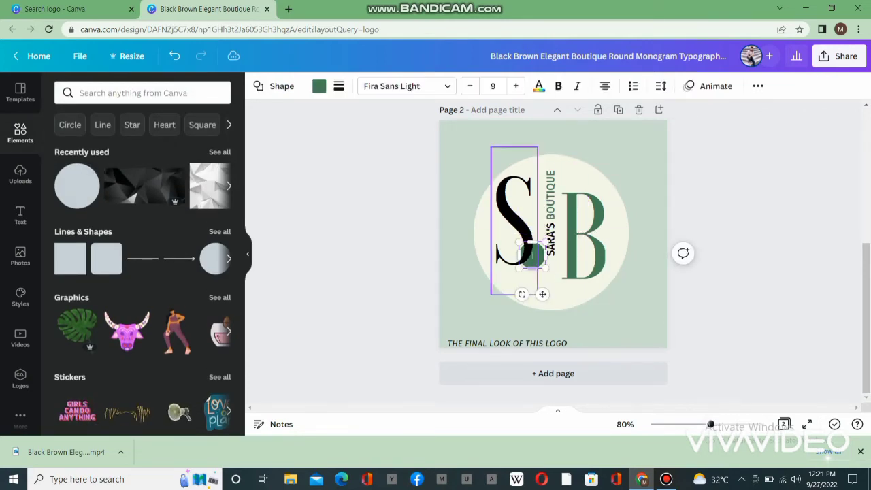
- Move the small circle to the cream circle's bottom edge and place a duplicate slightly higher to its right
{"action": "left_click", "coordinate": [537, 220]}
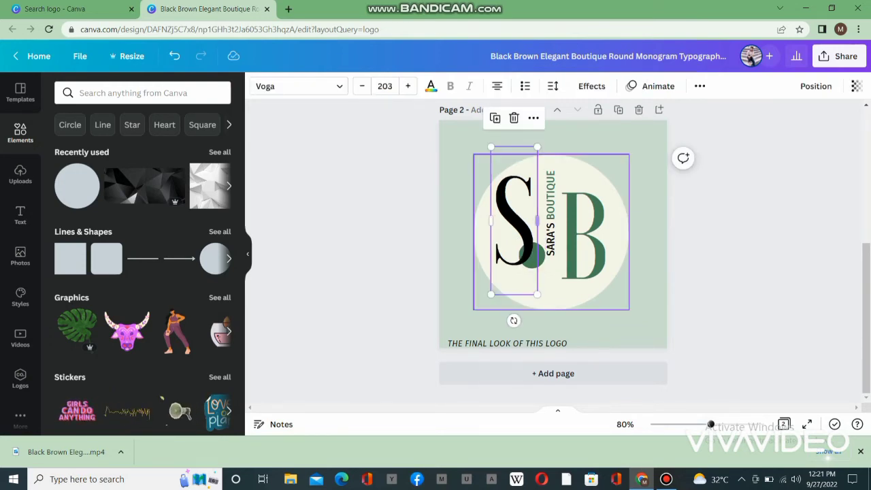
{"action": "left_click", "coordinate": [550, 289]}
{"action": "left_click", "coordinate": [579, 329]}
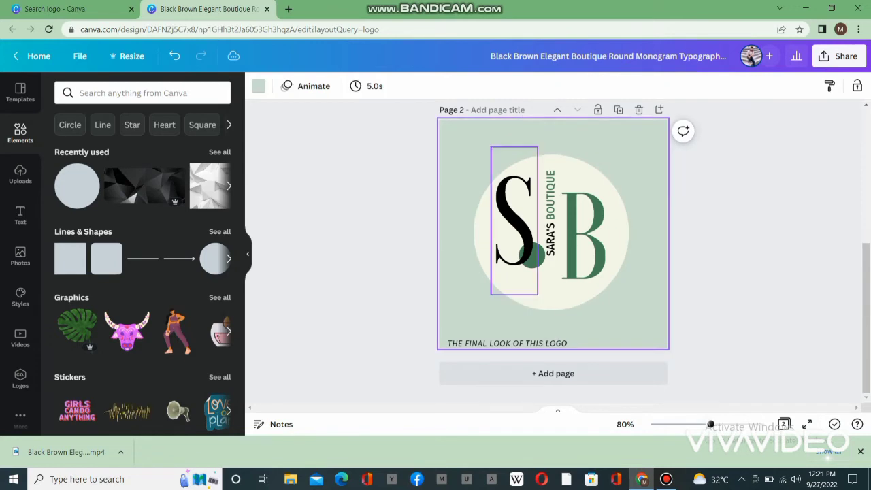
{"action": "left_click_drag", "start_coordinate": [532, 255], "coordinate": [557, 307]}
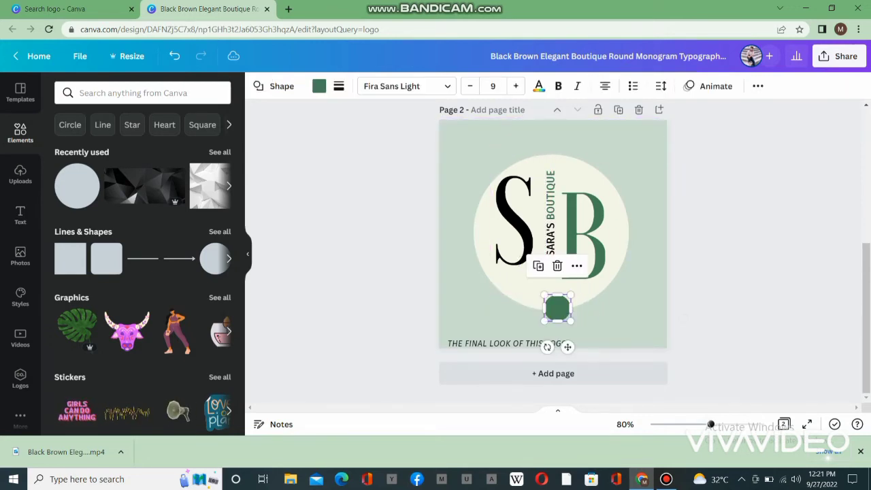
{"action": "key", "text": "ctrl+d"}
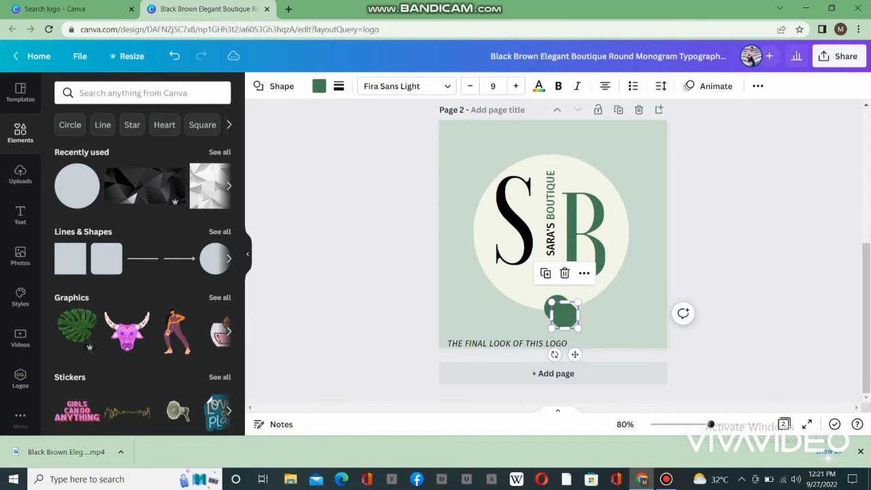
{"action": "left_click_drag", "start_coordinate": [561, 313], "coordinate": [597, 297]}
- Shift the B slightly up and the S down and slightly right inside the cream circle
{"action": "left_click_drag", "start_coordinate": [583, 238], "coordinate": [583, 230]}
{"action": "mouse_move", "coordinate": [514, 221]}
{"action": "left_mouse_down"}
{"action": "mouse_move", "coordinate": [513, 244]}
{"action": "mouse_move", "coordinate": [517, 234]}
{"action": "left_mouse_up"}
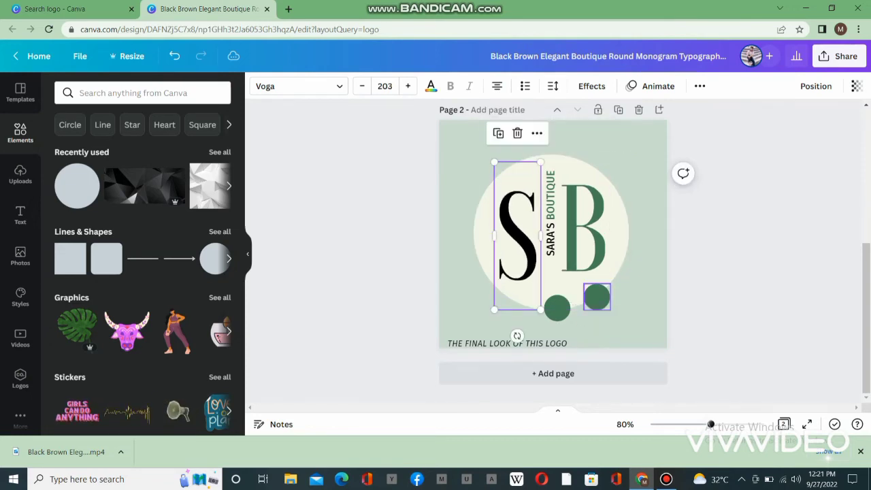
- Recolor both small circles with the dark charcoal document color
{"action": "left_click", "coordinate": [597, 297]}
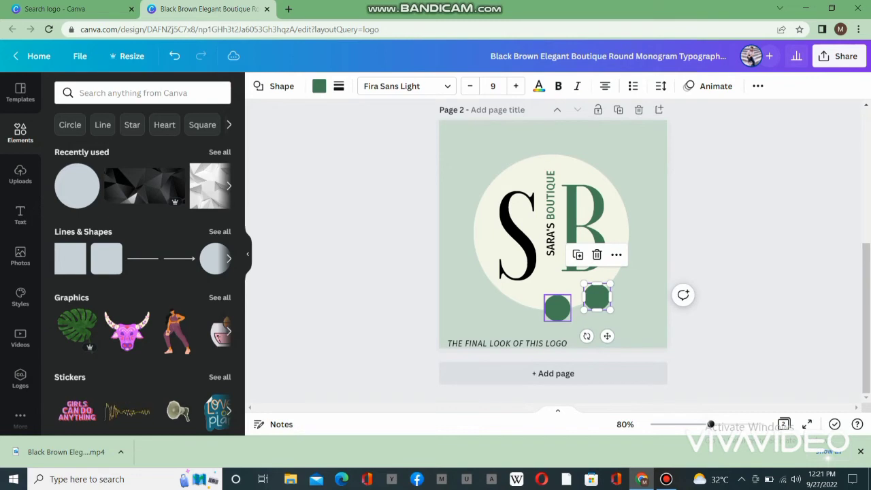
{"action": "left_click", "coordinate": [557, 307], "text": "shift"}
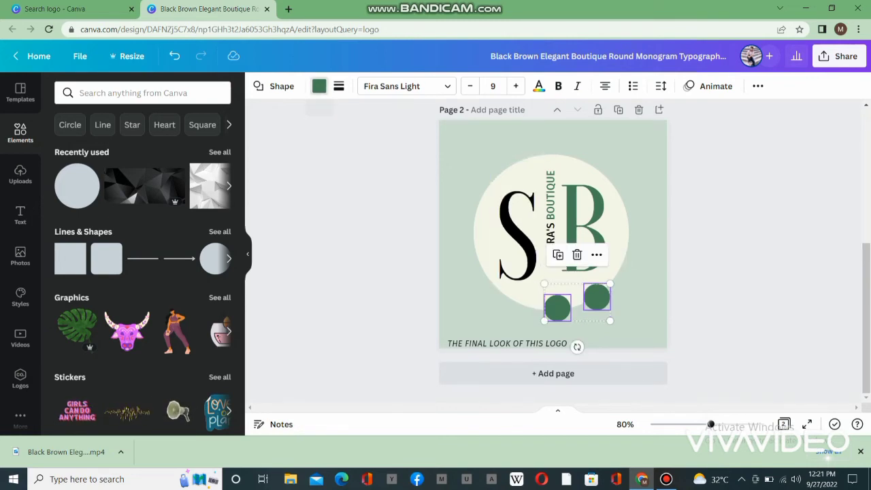
{"action": "left_click", "coordinate": [318, 85]}
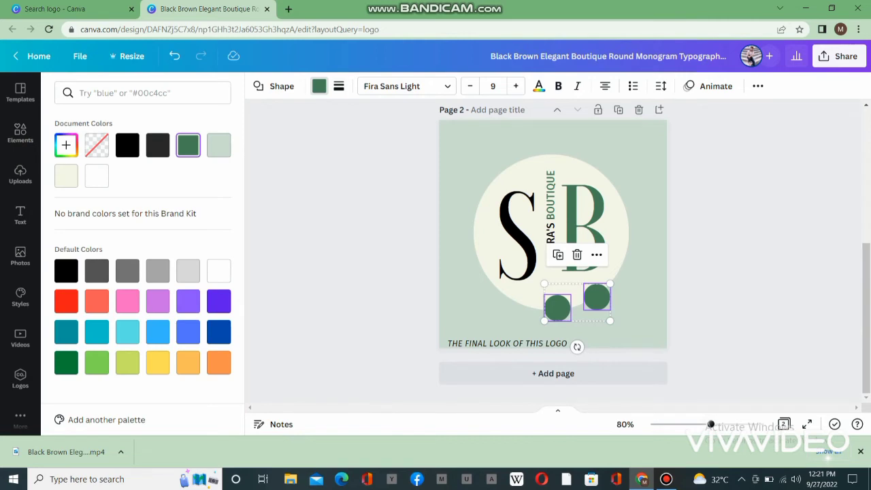
{"action": "left_click", "coordinate": [157, 145]}
{"action": "key", "text": "Escape"}
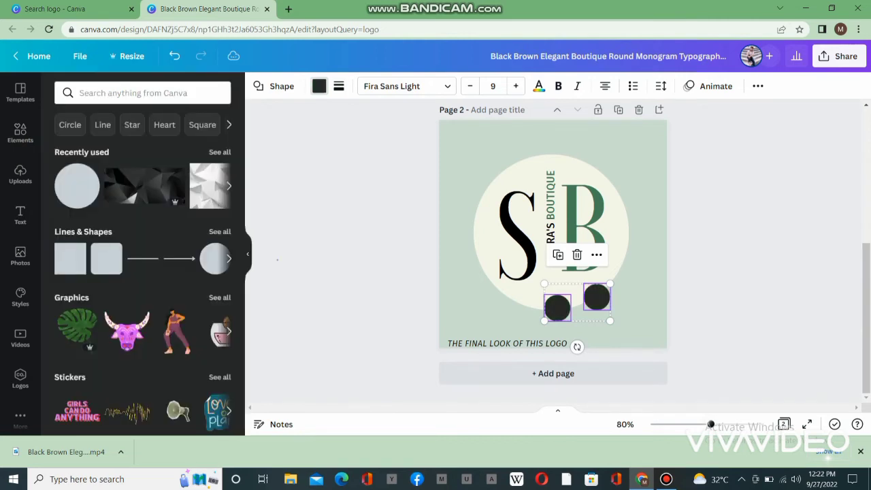
{"action": "key", "text": "Escape"}
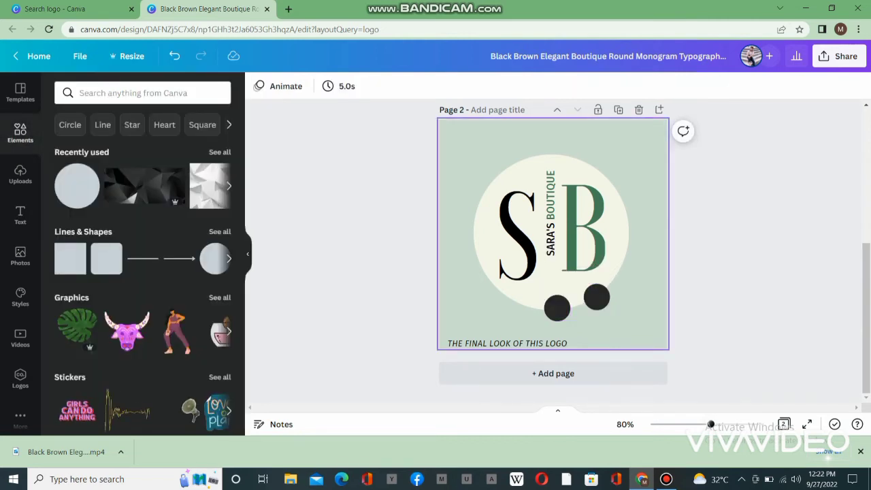
- Examine the logo on page 2 up close and as a whole in full screen
{"action": "key", "text": "F11"}
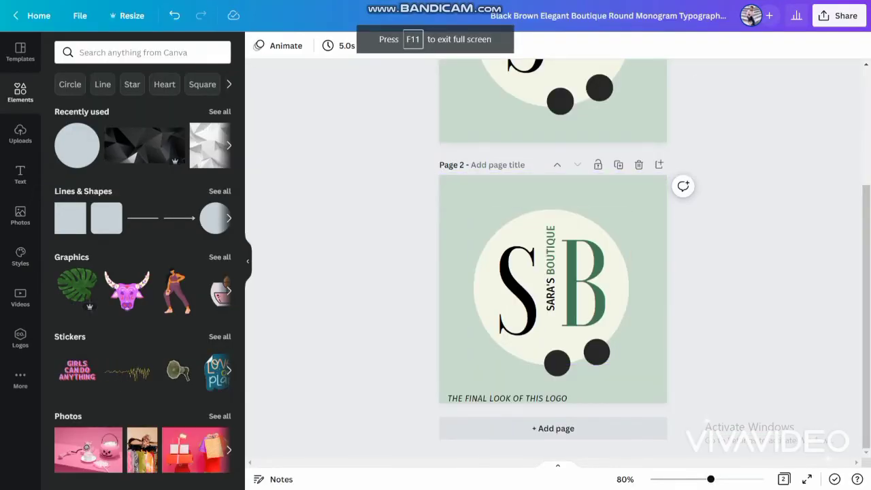
{"action": "left_click_drag", "start_coordinate": [710, 479], "coordinate": [732, 479]}
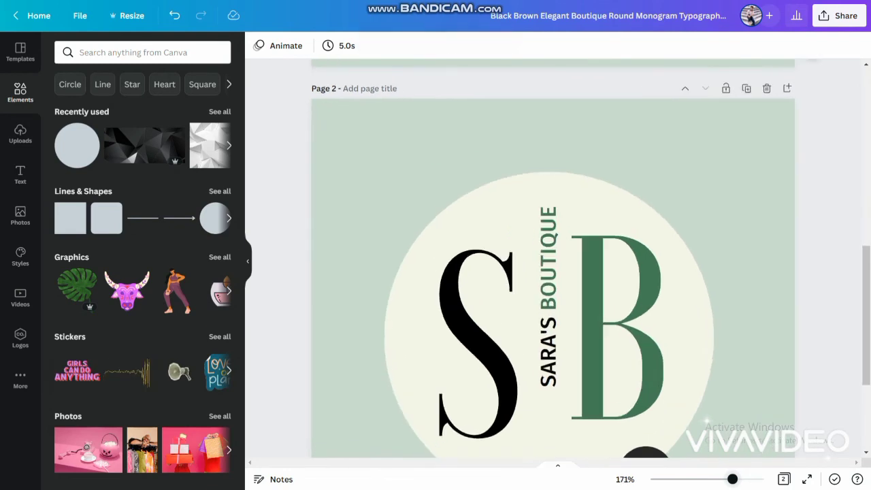
{"action": "scroll", "coordinate": [553, 259], "scroll_direction": "up", "scroll_amount": 1}
{"action": "scroll", "coordinate": [553, 258], "scroll_direction": "down", "scroll_amount": 4}
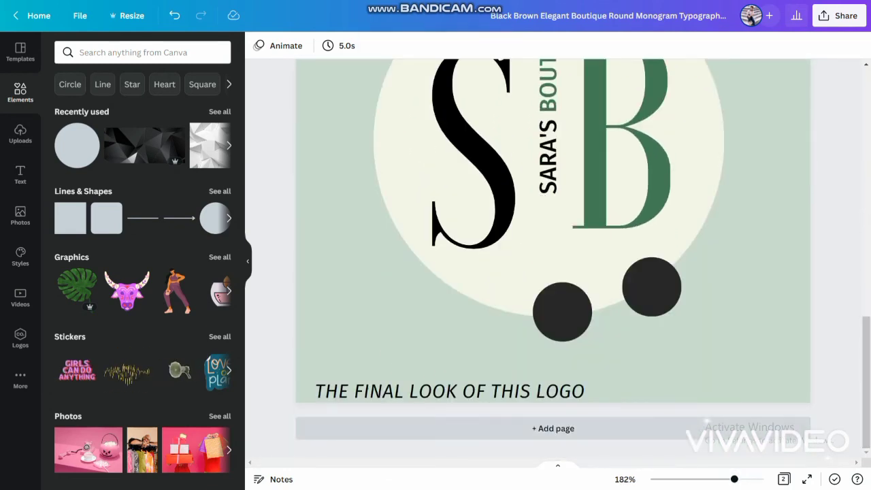
{"action": "left_click_drag", "start_coordinate": [734, 479], "coordinate": [719, 479]}
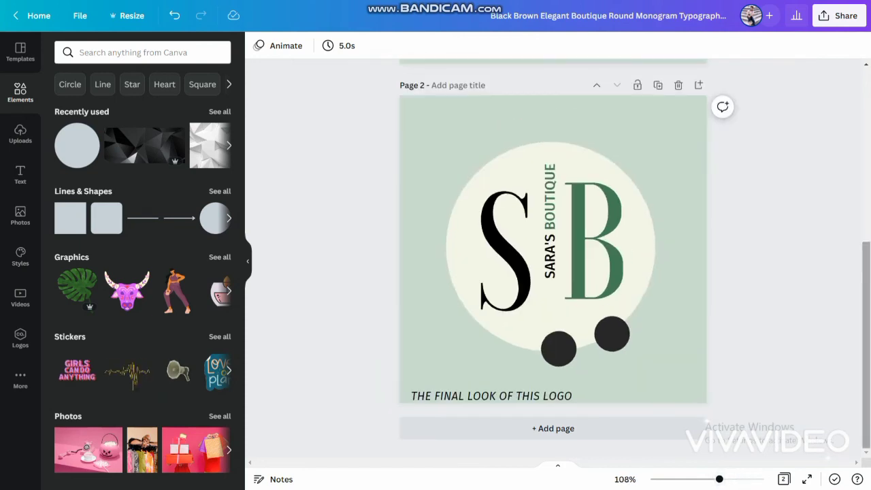
{"action": "scroll", "coordinate": [553, 258], "scroll_direction": "up", "scroll_amount": 1}
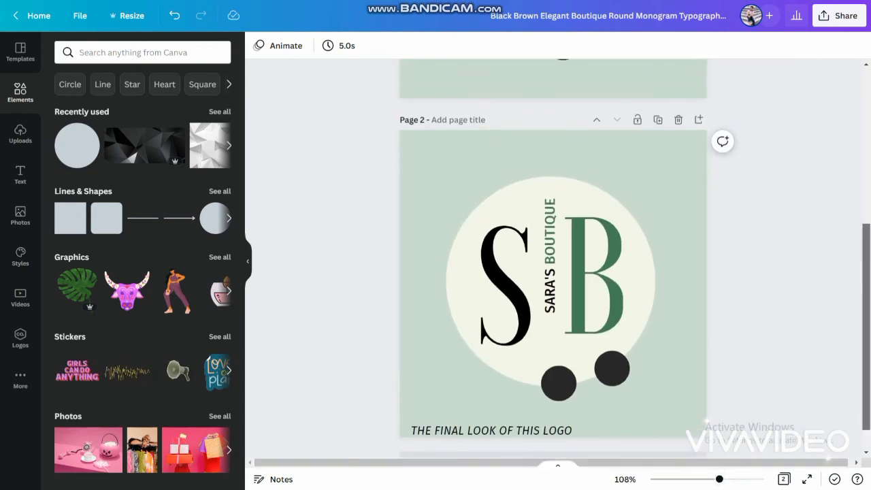
{"action": "scroll", "coordinate": [553, 258], "scroll_direction": "up", "scroll_amount": 5}
{"action": "scroll", "coordinate": [553, 258], "scroll_direction": "down", "scroll_amount": 5}
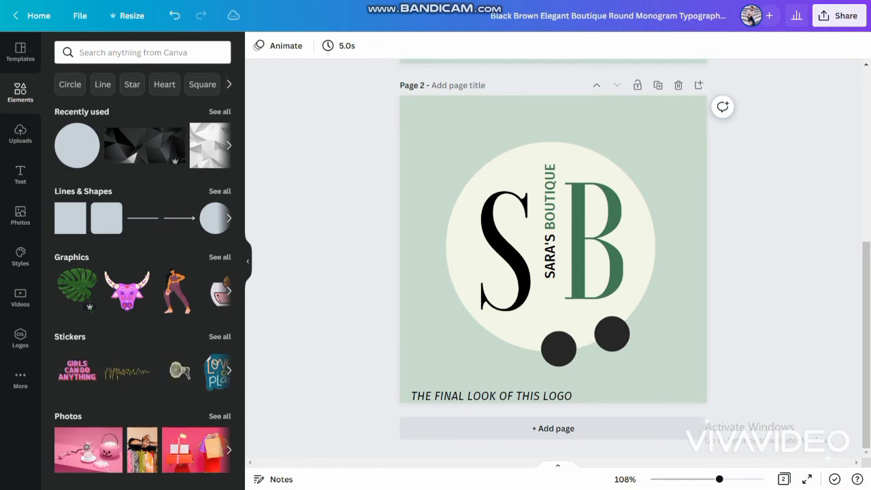
- Download only page 2 of the design as a PNG at size 1 (500 × 500 px) and dismiss the sharing prompt
{"action": "left_click", "coordinate": [838, 15]}
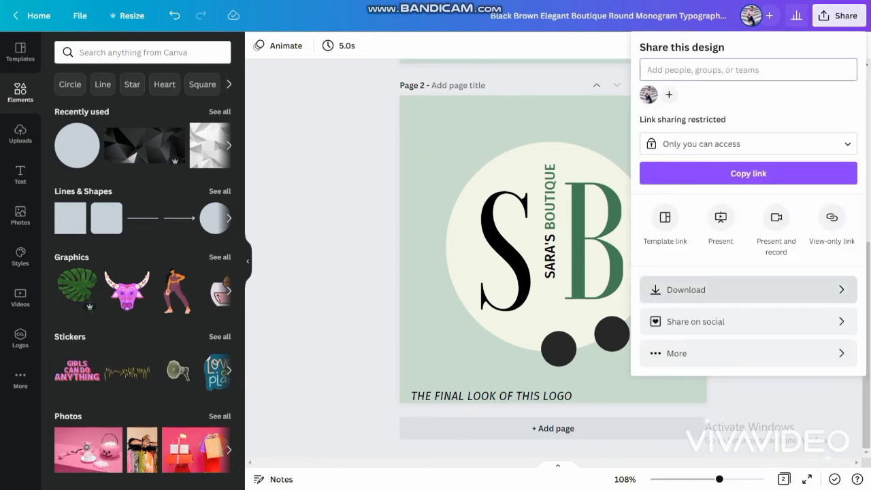
{"action": "left_click", "coordinate": [685, 289]}
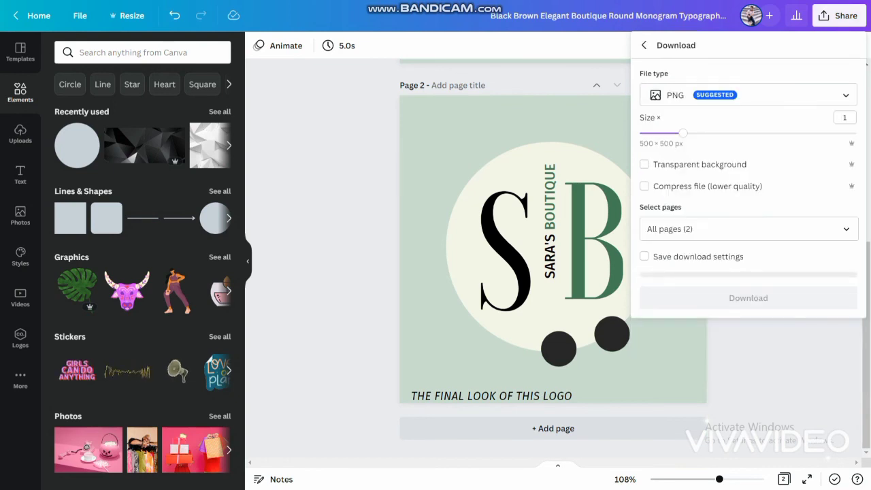
{"action": "left_click", "coordinate": [748, 228]}
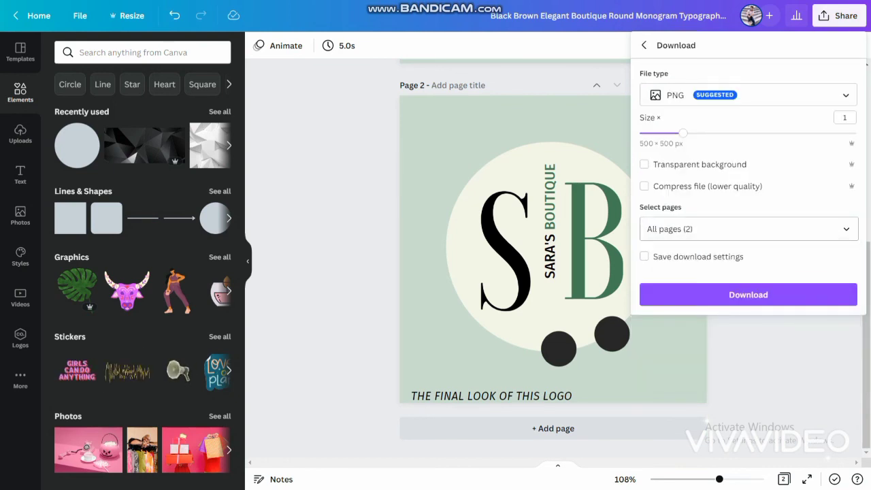
{"action": "left_click", "coordinate": [748, 229]}
{"action": "key", "text": "BackSpace"}
{"action": "key", "text": "BackSpace"}
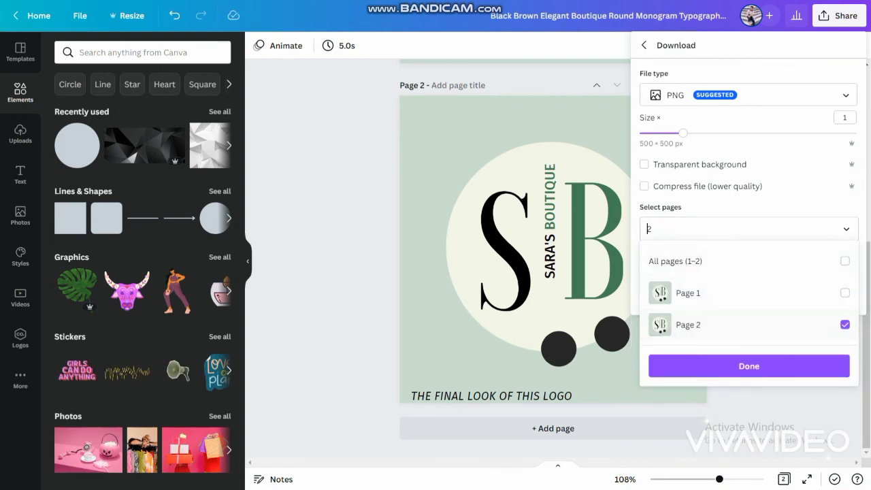
{"action": "left_click", "coordinate": [749, 366]}
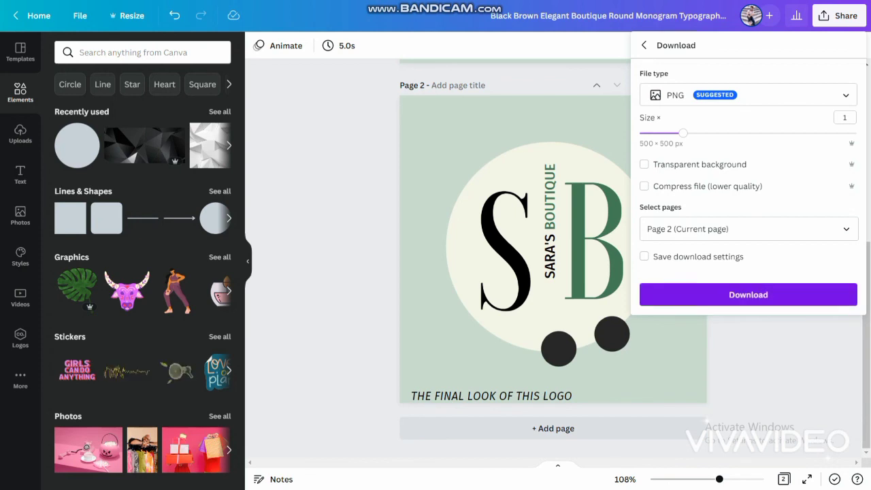
{"action": "left_click", "coordinate": [748, 295]}
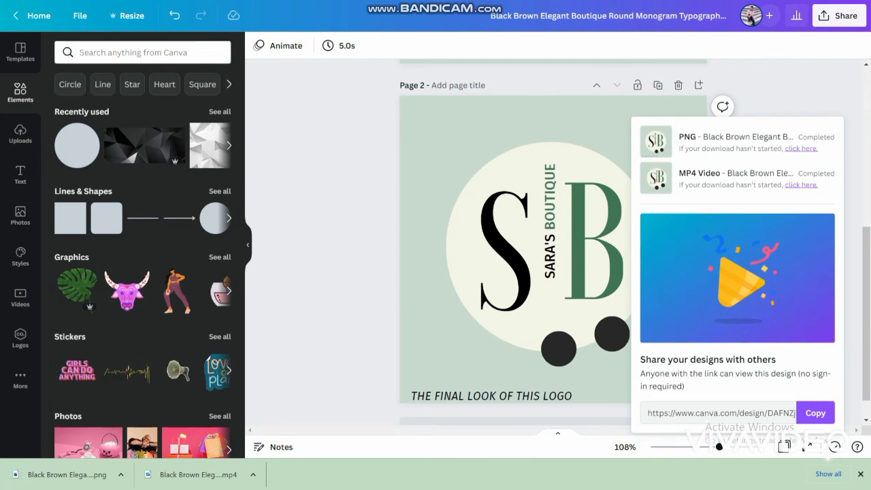
{"action": "key", "text": "Escape"}
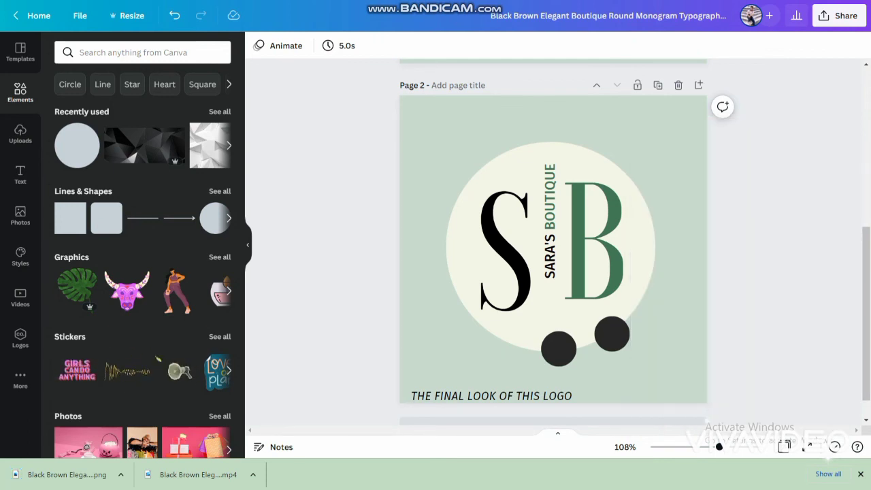